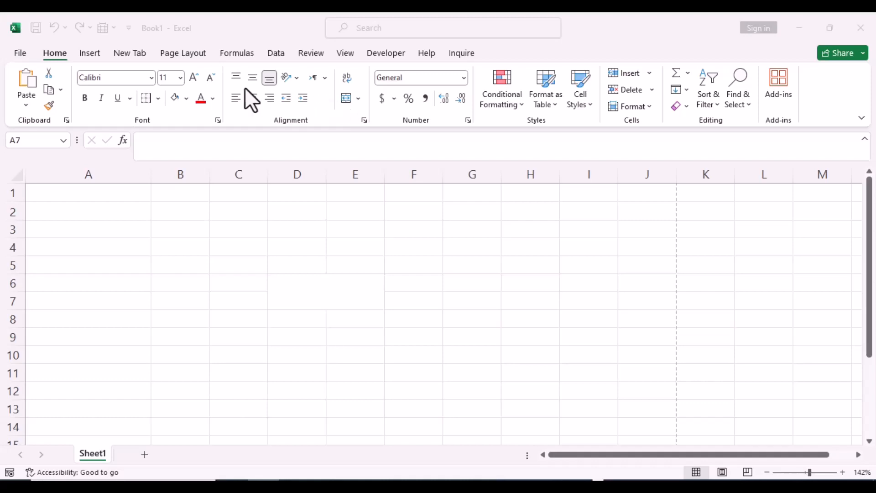
# Create a new blank workbook and switch back to the Book1 workbook.
pyautogui.click(20, 54)
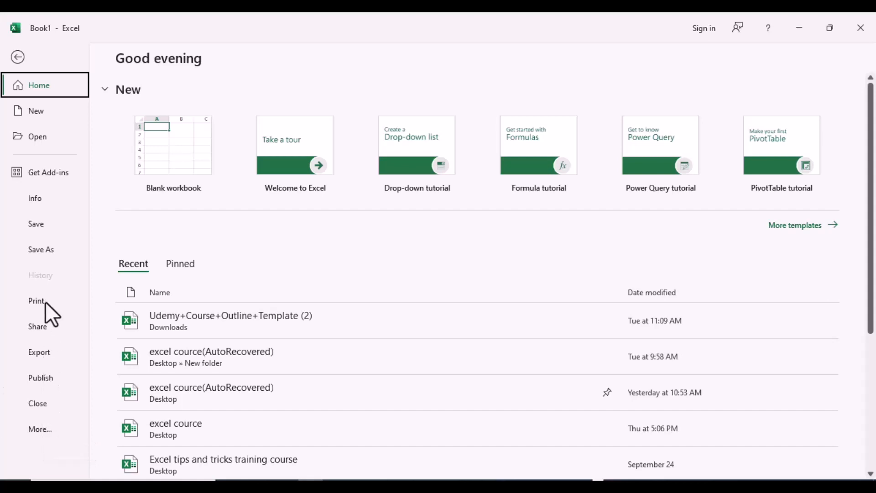
pyautogui.click(42, 111)
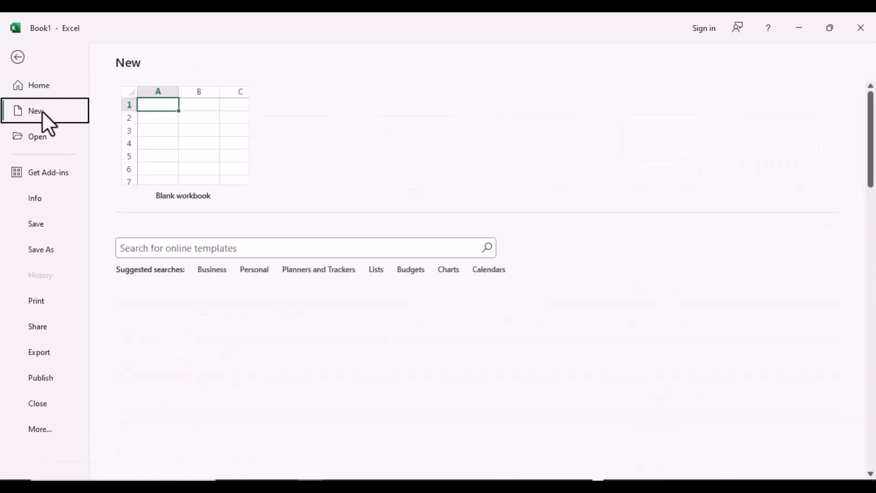
pyautogui.click(164, 145)
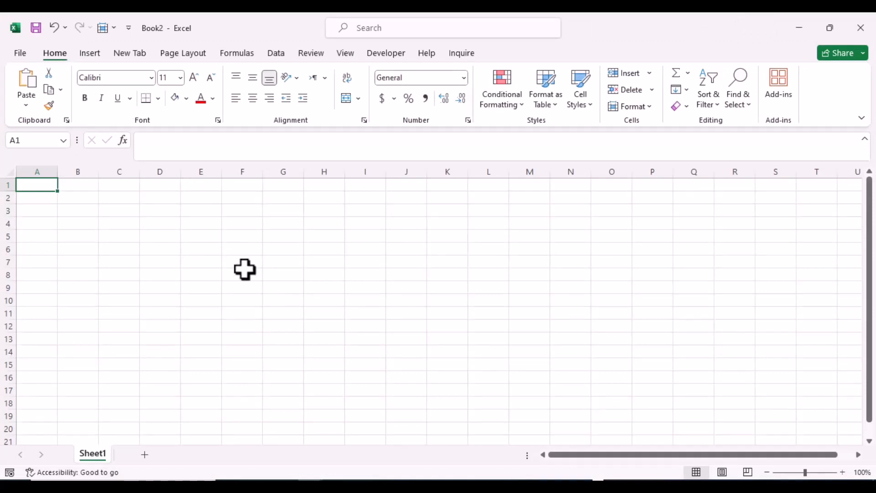
pyautogui.moveTo(310, 484)
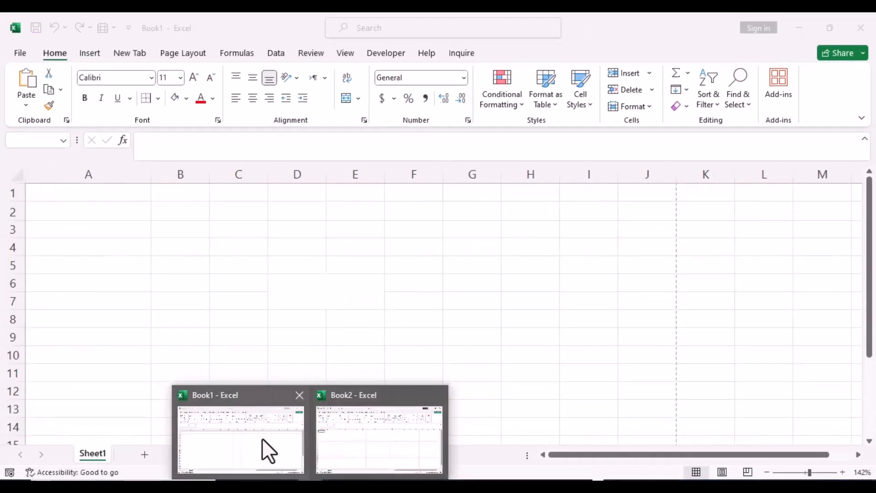
pyautogui.click(263, 441)
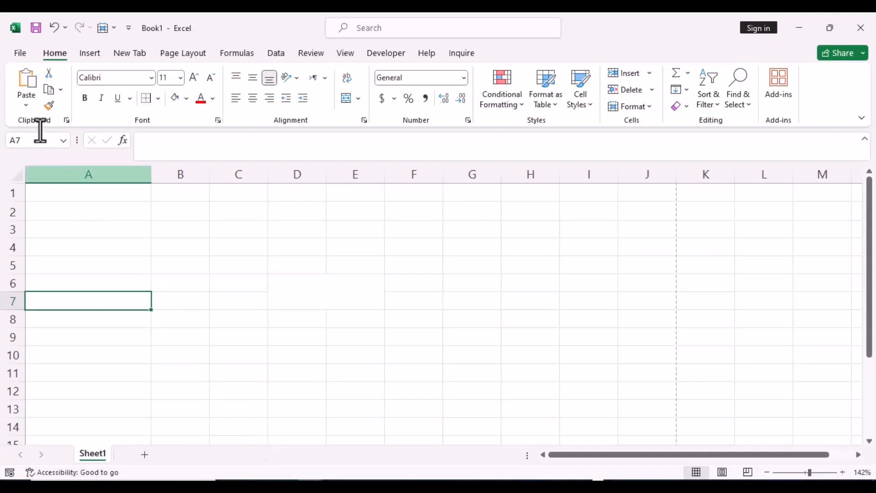
# Open the recent workbook Udemy+Course+Outline+Template (2) and close it again.
pyautogui.click(21, 56)
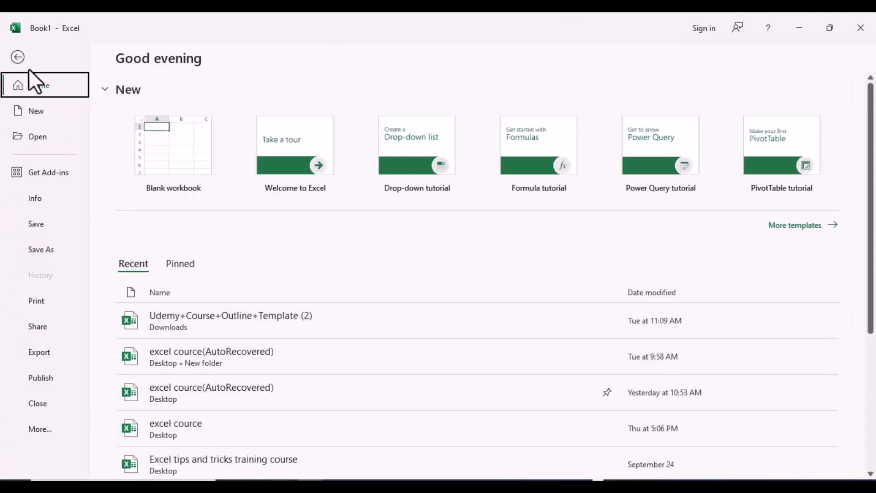
pyautogui.click(40, 140)
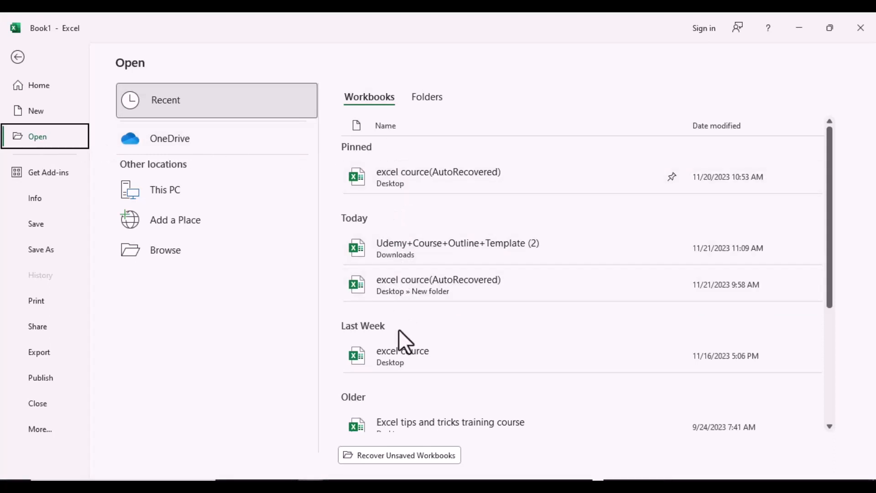
pyautogui.click(414, 254)
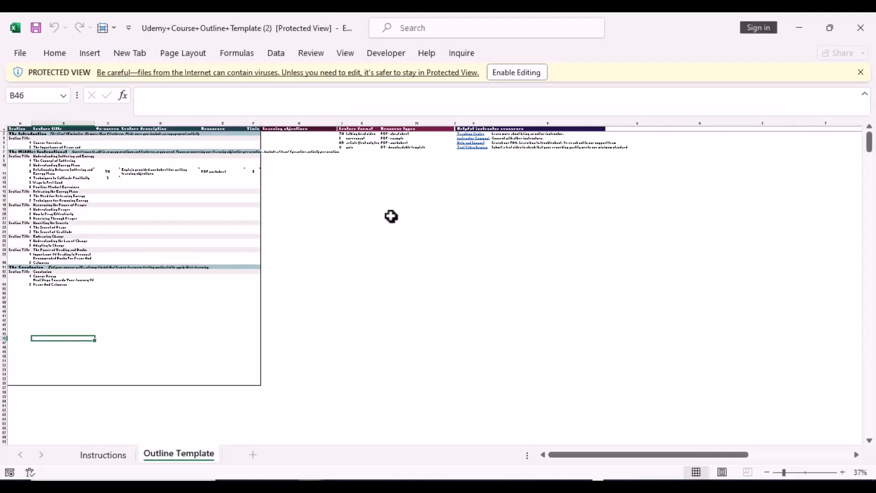
pyautogui.click(860, 35)
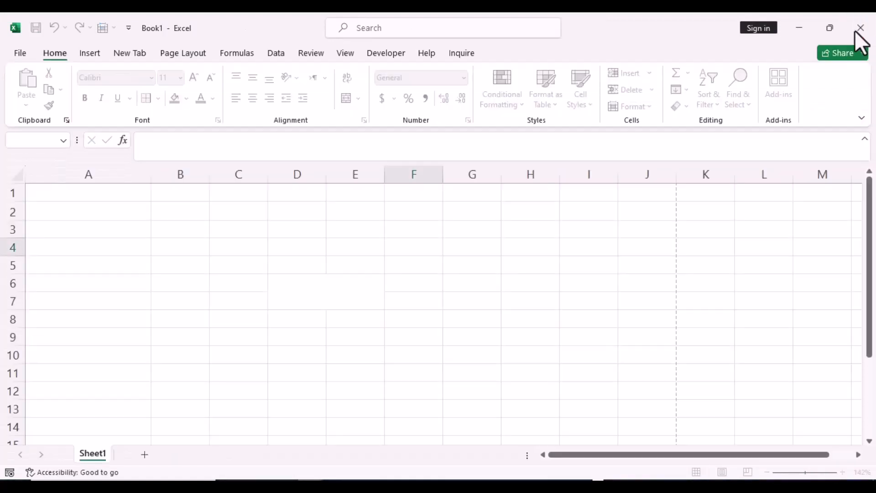
# Review Book1's workbook information and the locations offered for saving it.
pyautogui.click(20, 53)
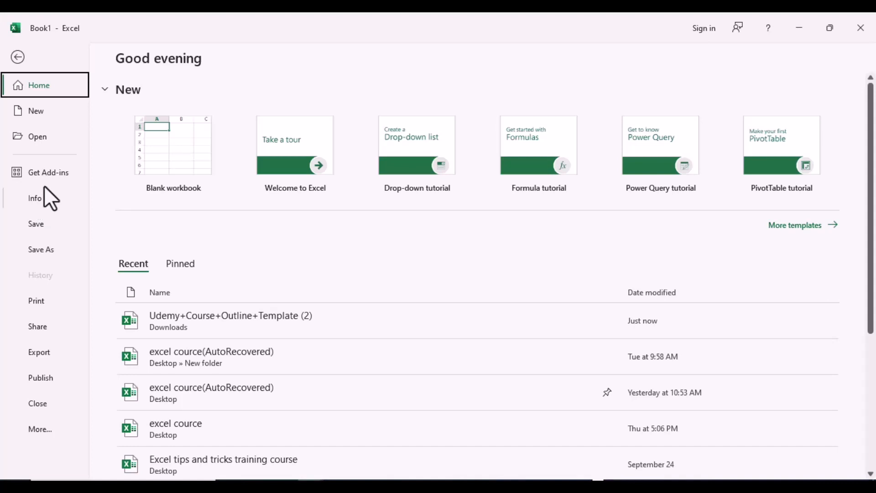
pyautogui.click(37, 198)
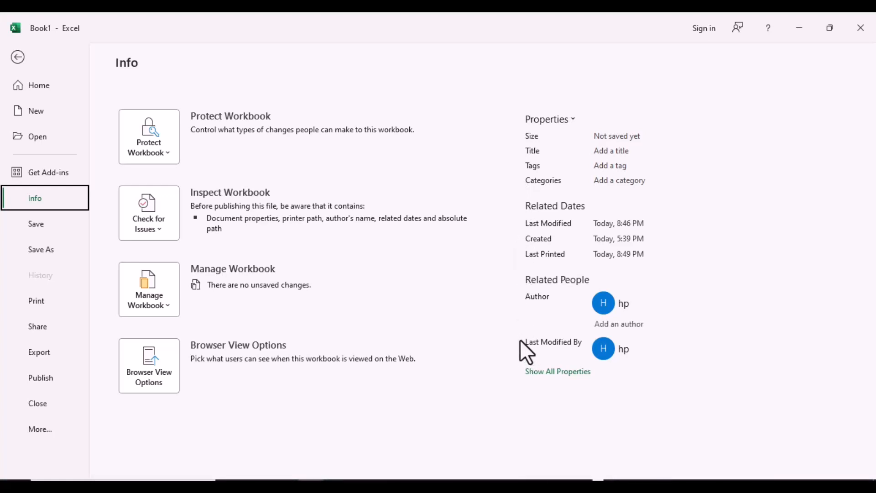
pyautogui.click(46, 225)
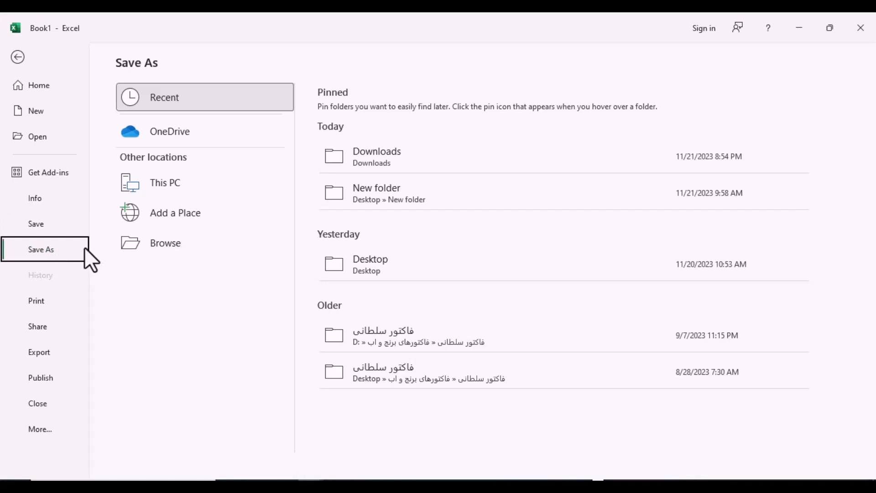
# Review the print settings for Book1, including the list of available printers.
pyautogui.click(43, 303)
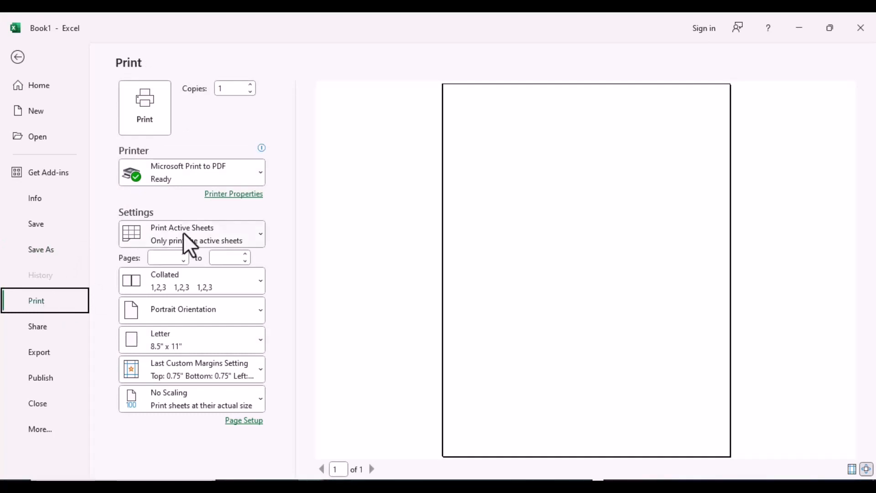
pyautogui.click(259, 172)
pyautogui.click(259, 173)
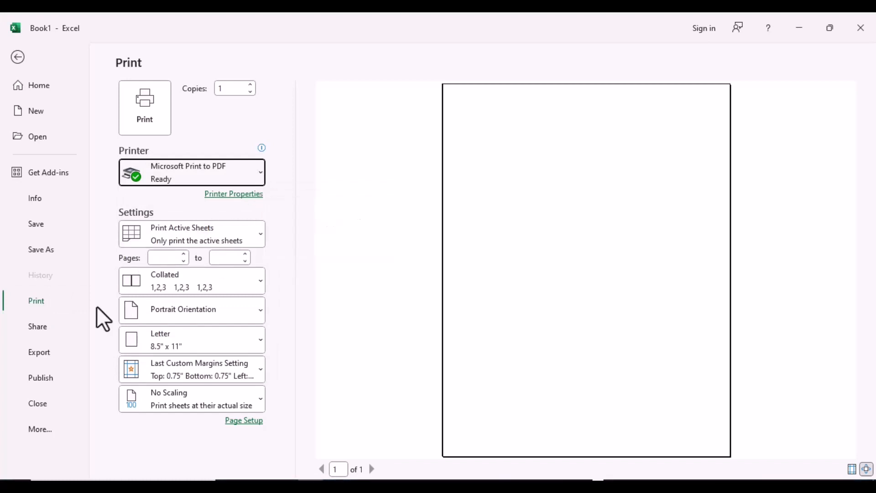
# Review the ways to share Book1 and the file types available for exporting it.
pyautogui.click(42, 330)
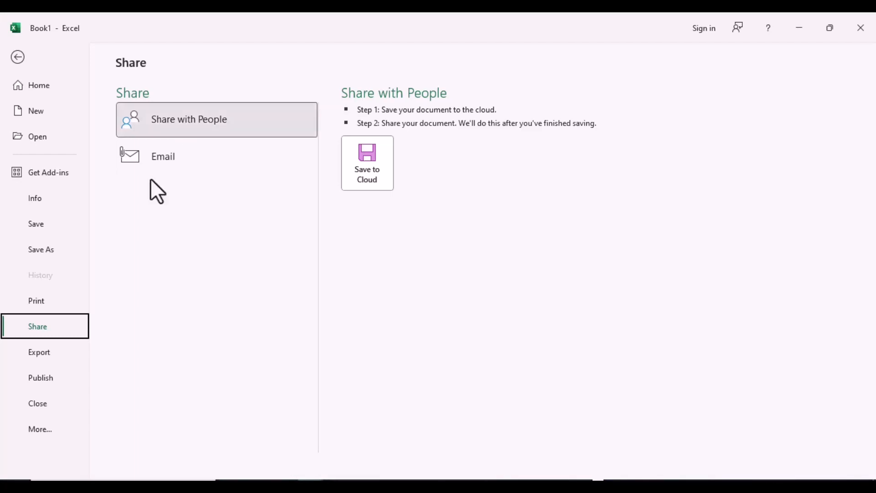
pyautogui.click(50, 352)
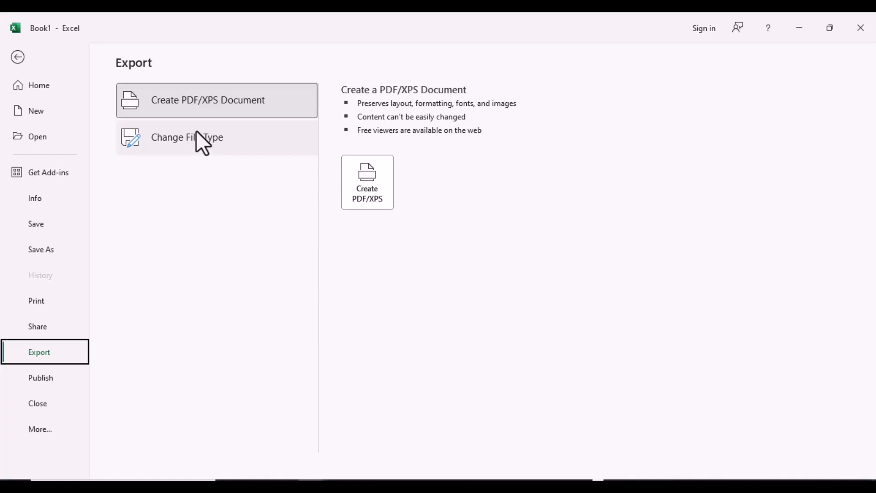
pyautogui.click(191, 141)
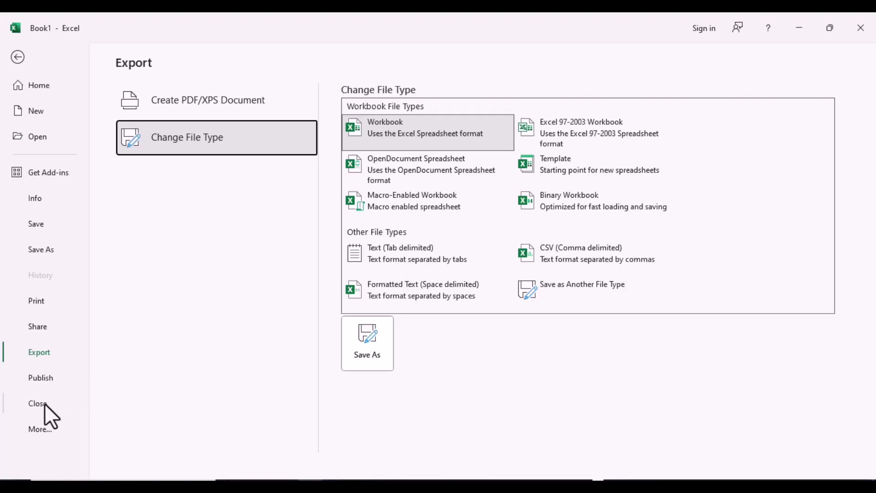
# Try the Dark Gray and Black Office themes in the account settings and return to the White theme.
pyautogui.click(42, 429)
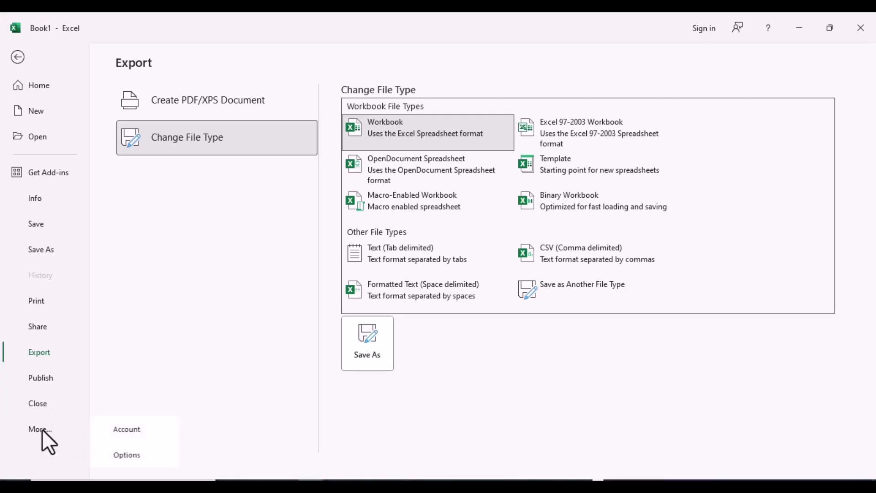
pyautogui.click(110, 430)
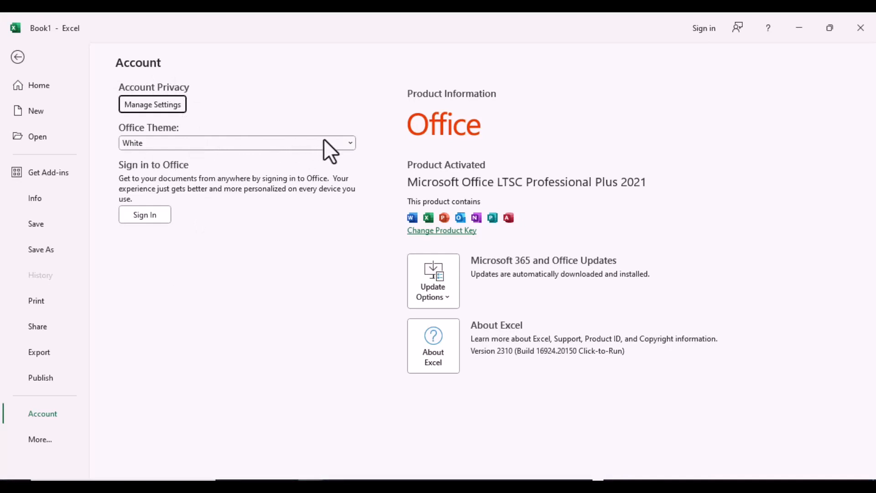
pyautogui.click(349, 144)
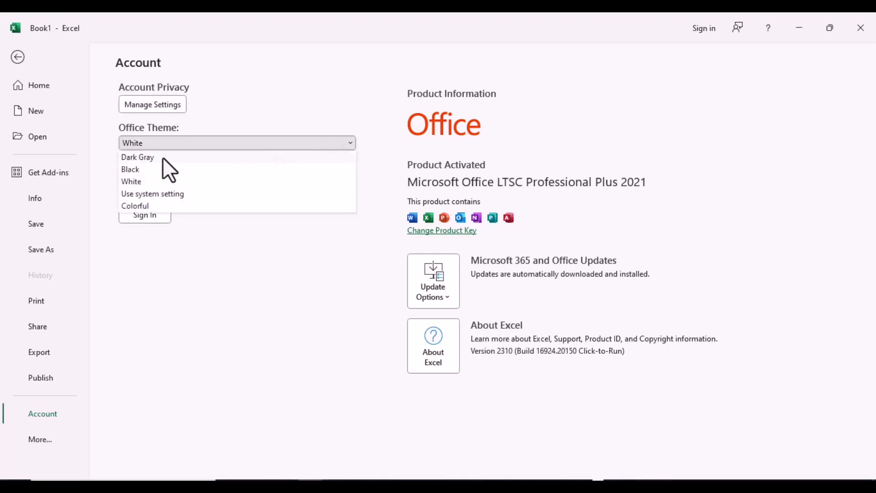
pyautogui.click(137, 157)
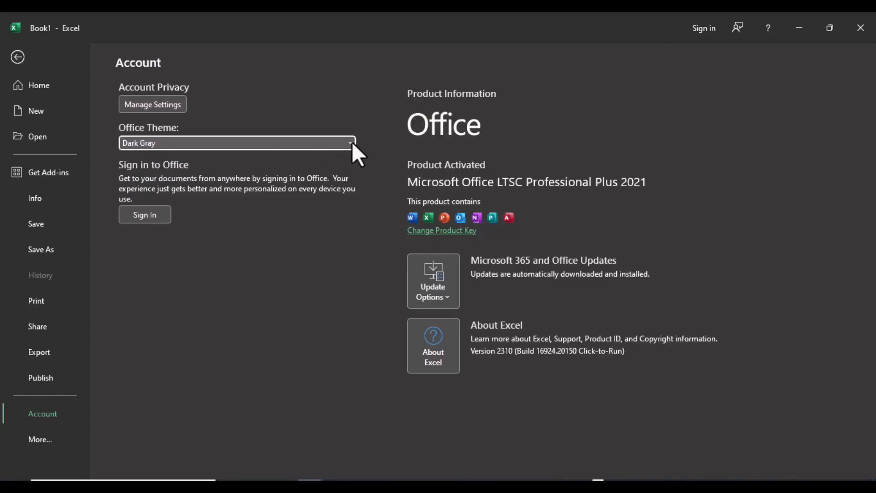
pyautogui.click(351, 142)
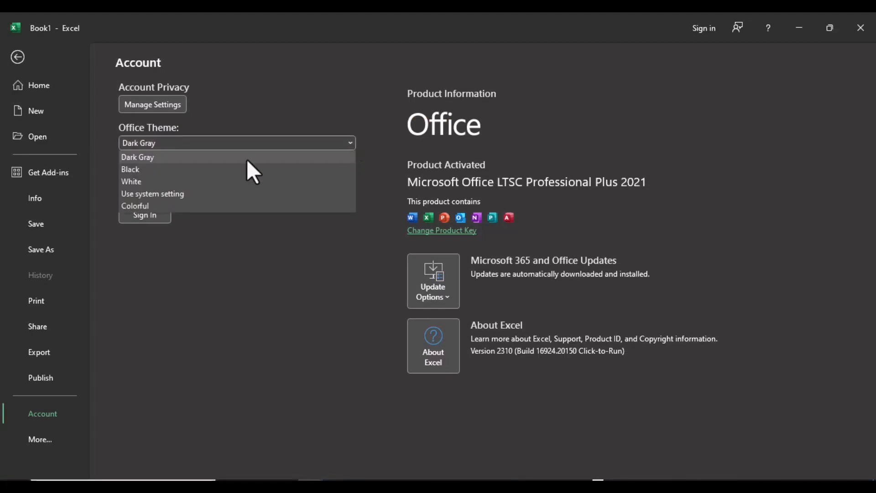
pyautogui.click(149, 170)
pyautogui.click(350, 143)
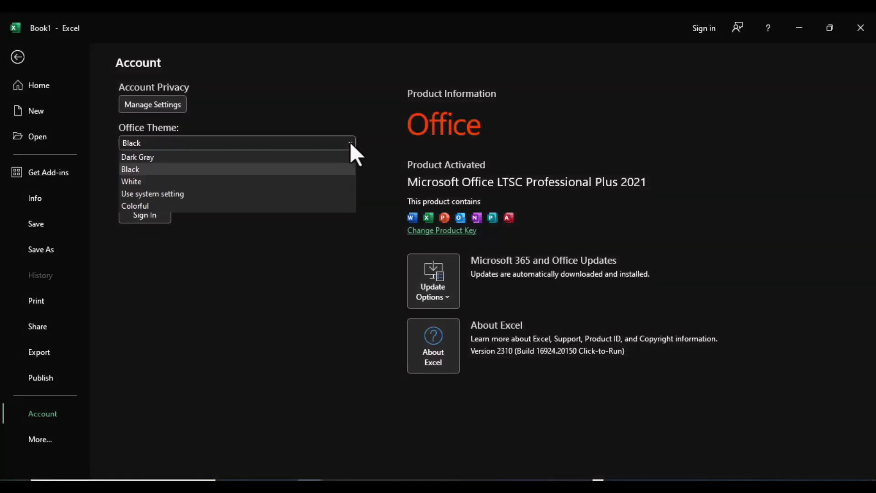
pyautogui.click(138, 182)
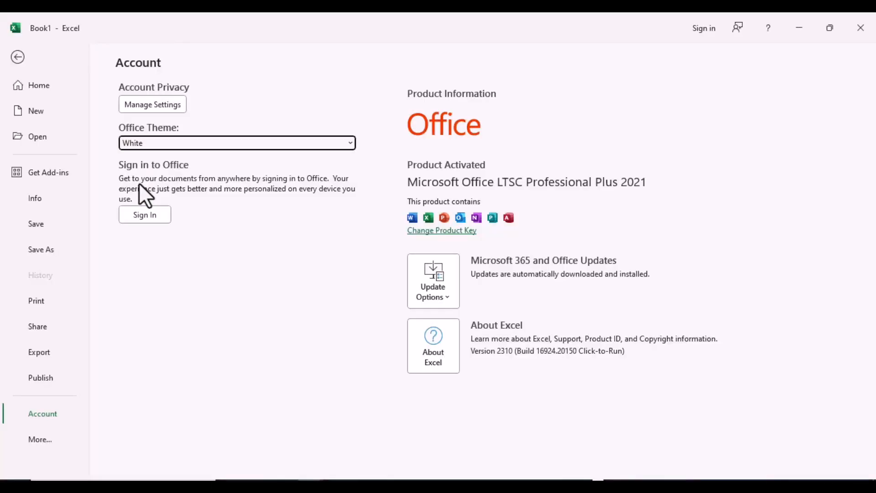
# Examine the Excel Options categories from General through Formulas, Data, Proofing, Save, Language and Accessibility to Advanced.
pyautogui.click(46, 437)
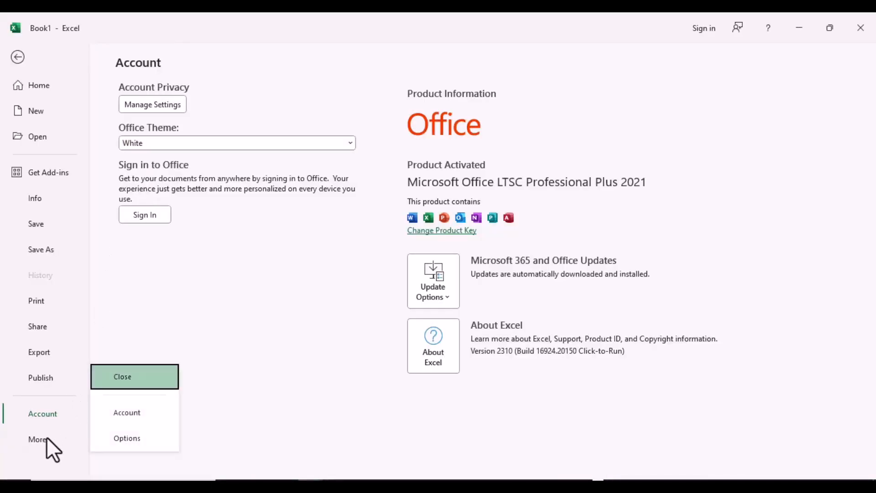
pyautogui.click(125, 437)
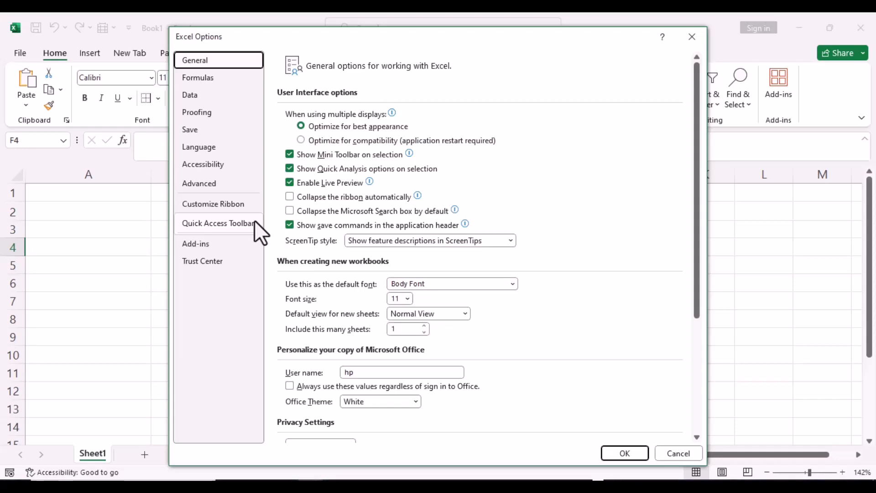
pyautogui.click(205, 76)
pyautogui.click(199, 93)
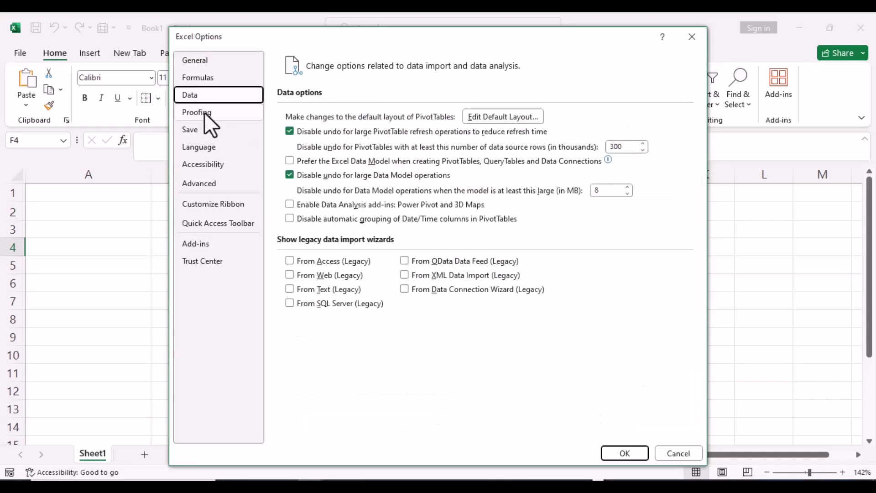
pyautogui.click(204, 111)
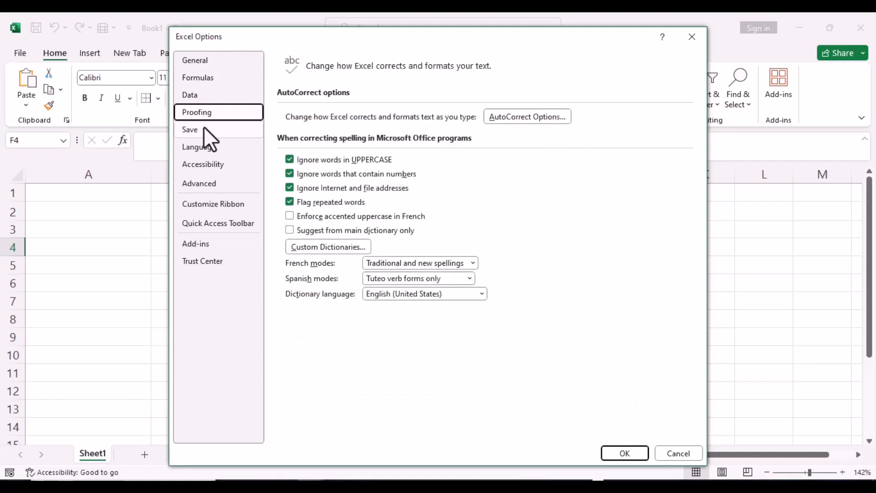
pyautogui.click(203, 130)
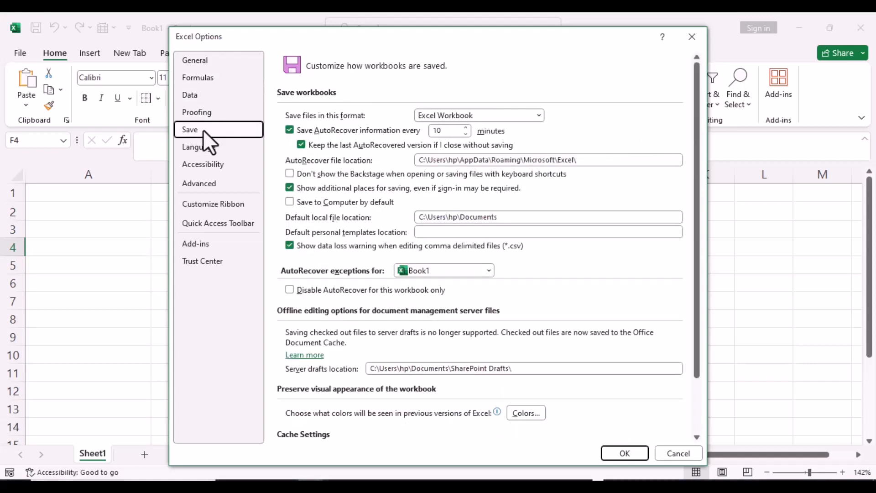
pyautogui.click(204, 144)
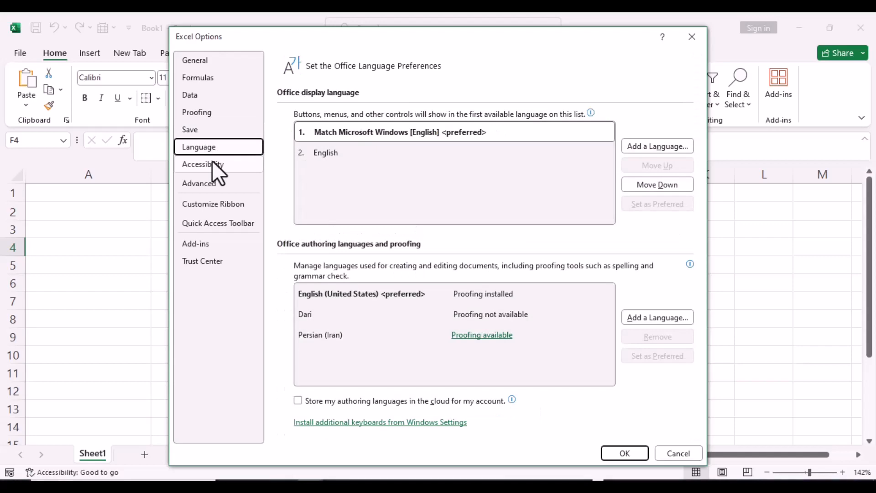
pyautogui.click(212, 163)
pyautogui.click(219, 184)
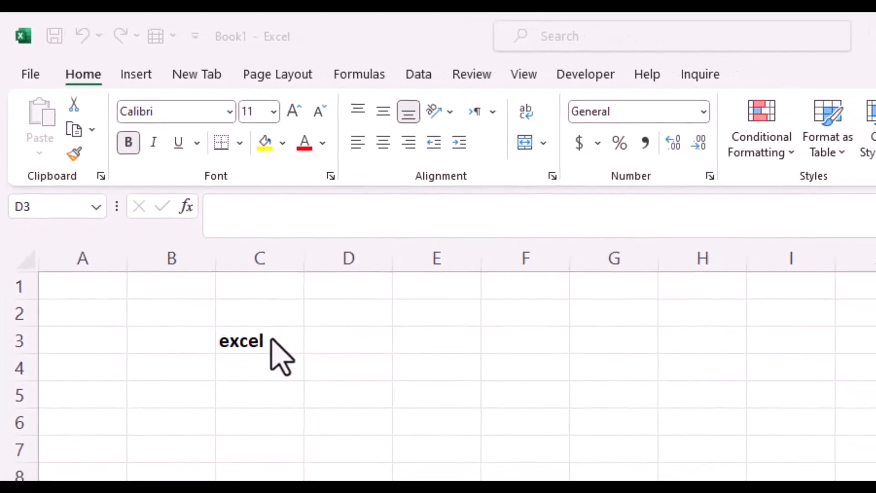
# Copy cell C3 containing "excel" and cancel the pending copy.
pyautogui.click(272, 341)
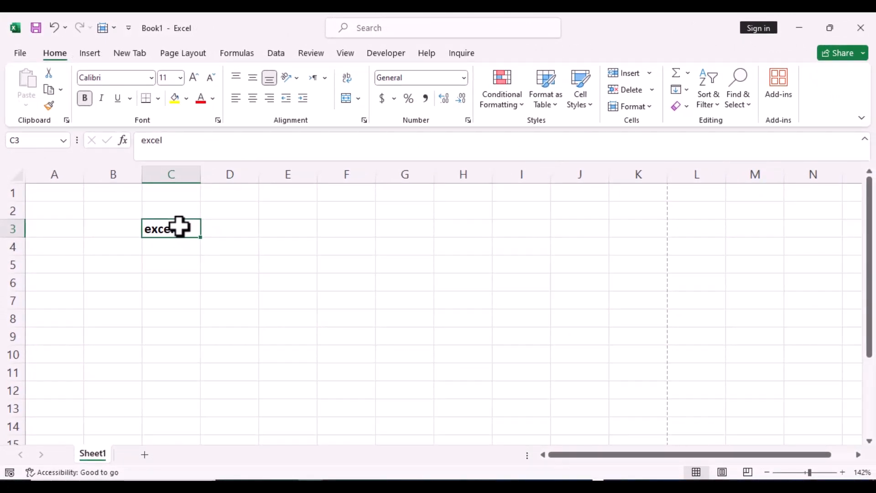
pyautogui.click(60, 88)
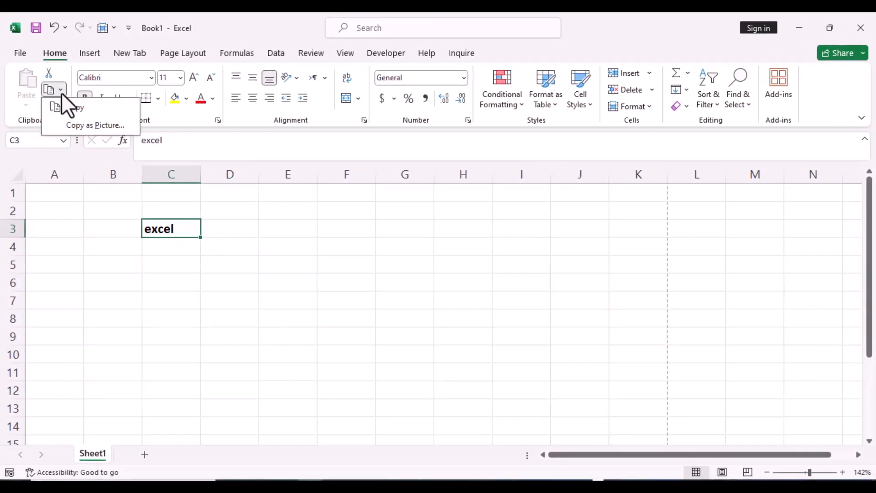
pyautogui.click(71, 111)
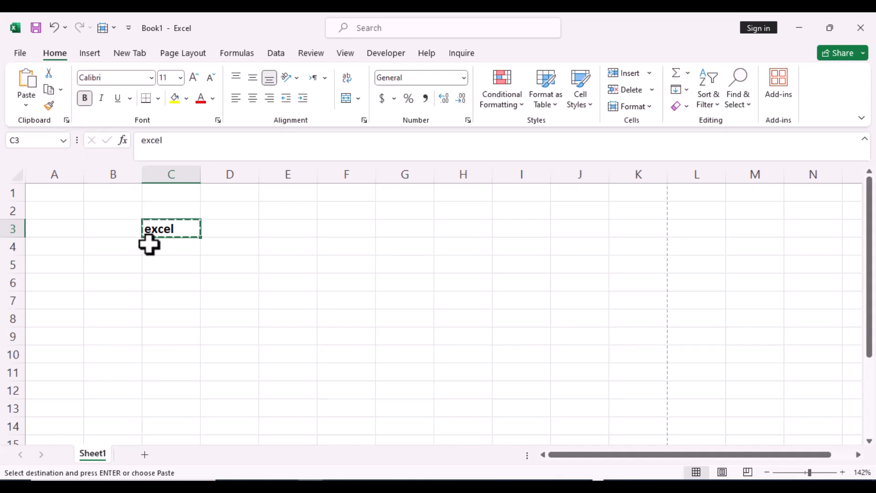
pyautogui.press('Escape')
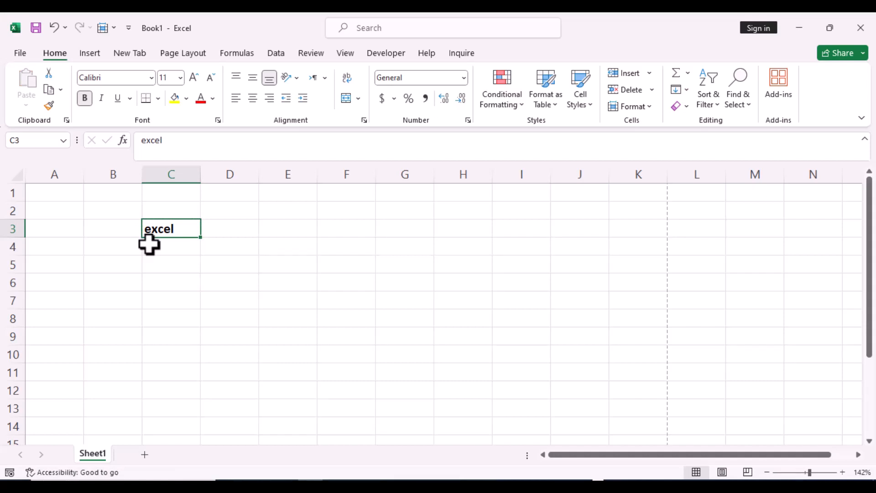
# Copy cell C3 containing "excel" and paste it into cell D3.
pyautogui.click(61, 91)
pyautogui.click(68, 108)
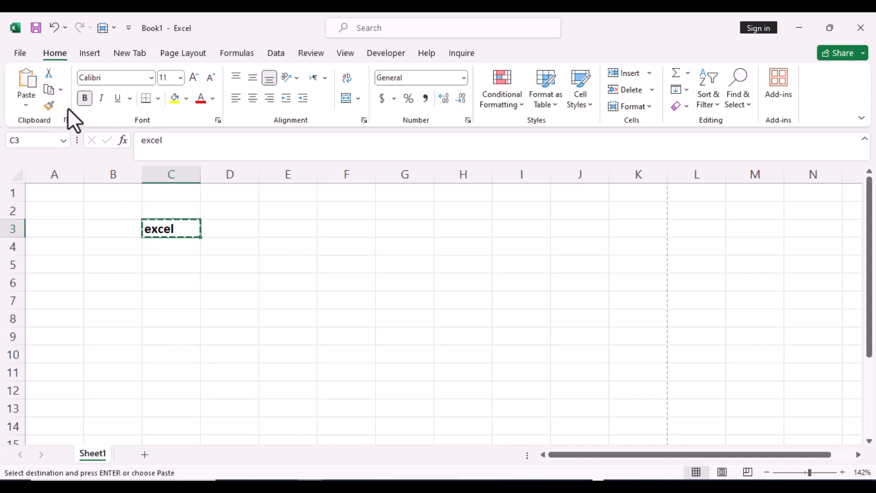
pyautogui.click(229, 233)
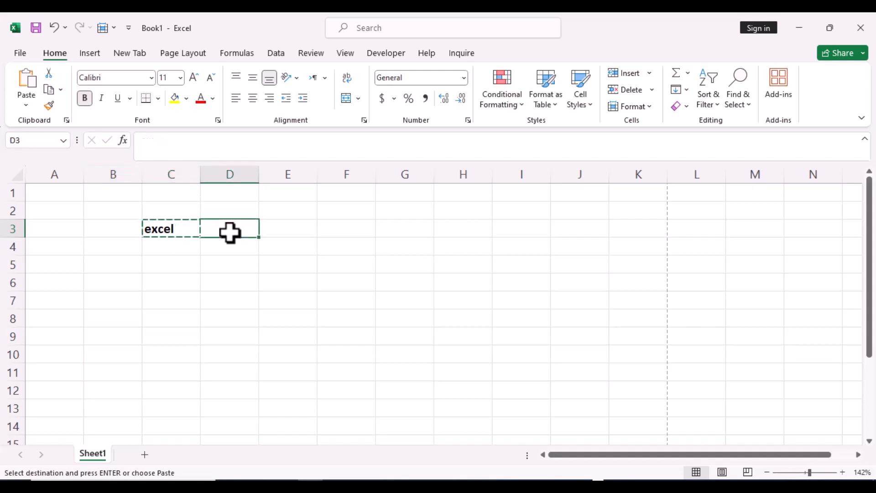
pyautogui.click(25, 103)
pyautogui.click(26, 139)
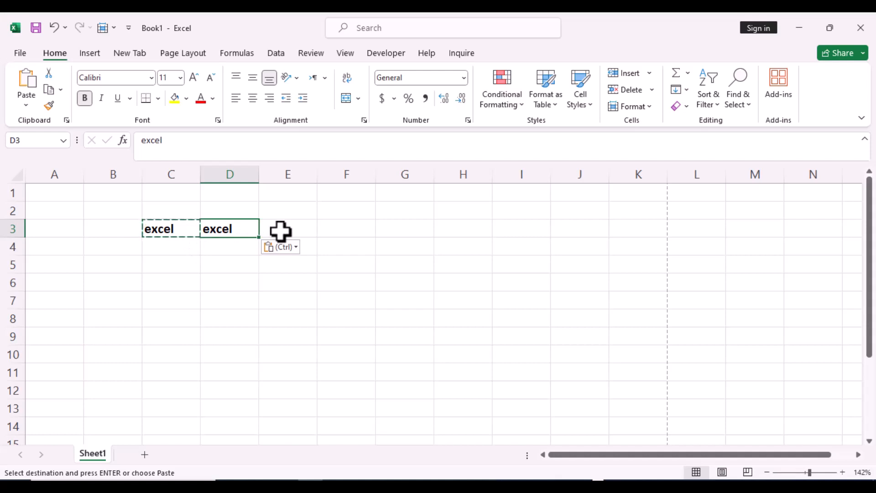
# Cut the word "excel" from cell C3 and paste it into cell E3.
pyautogui.click(162, 230)
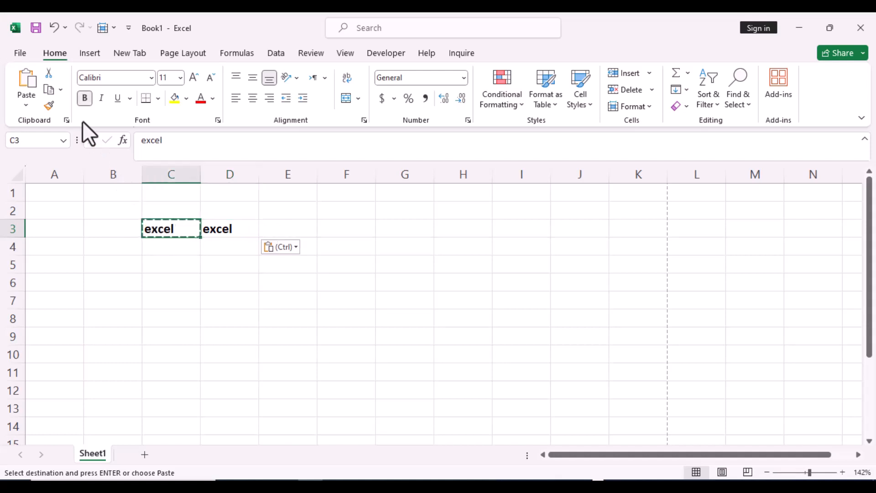
pyautogui.click(49, 75)
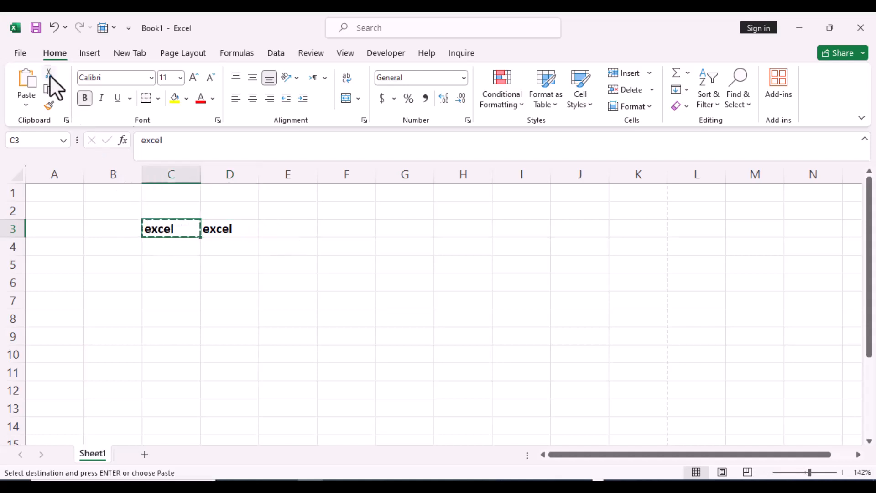
pyautogui.click(282, 228)
pyautogui.click(26, 104)
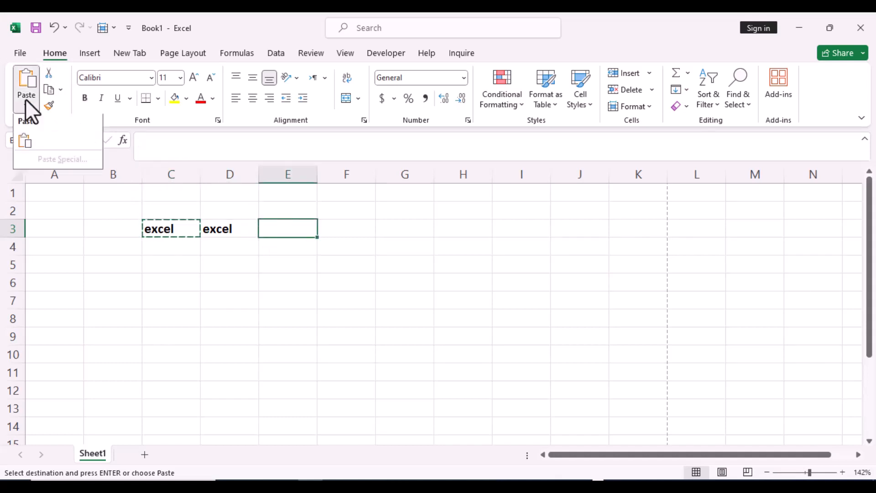
pyautogui.click(29, 139)
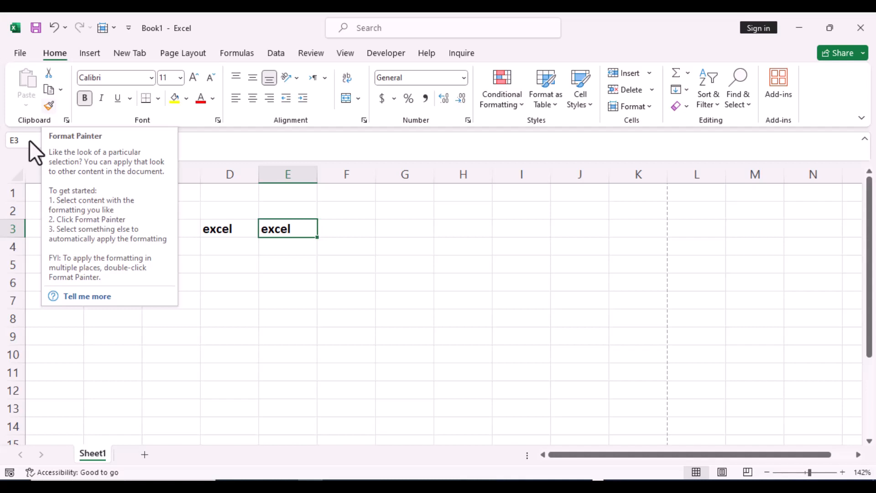
# Fill cell D3 with yellow and copy its formatting to cell E3 with Format Painter.
pyautogui.click(208, 268)
pyautogui.click(228, 231)
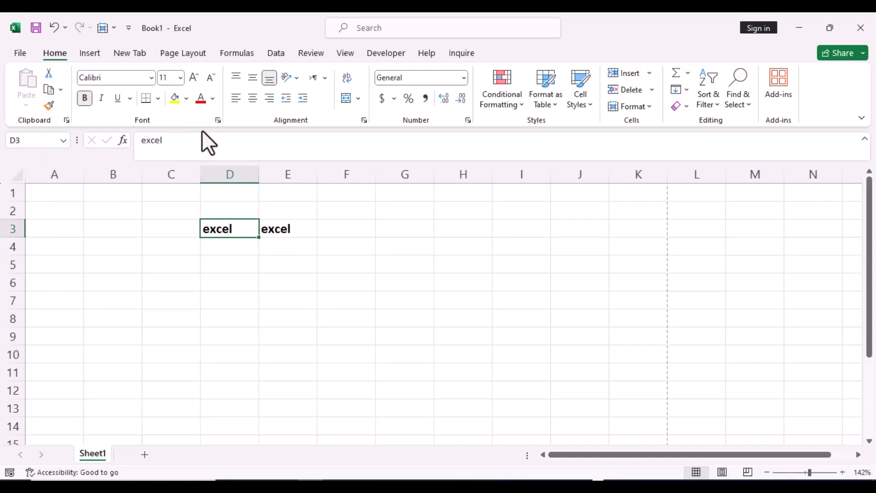
pyautogui.click(176, 95)
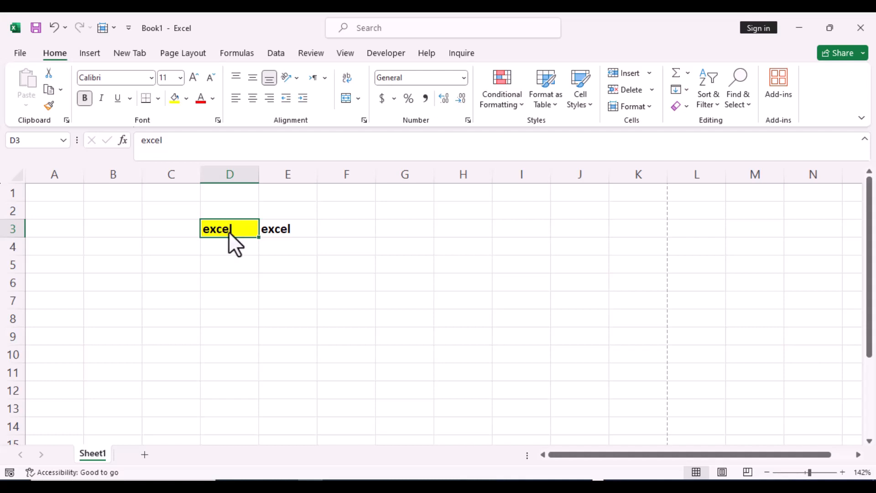
pyautogui.click(48, 106)
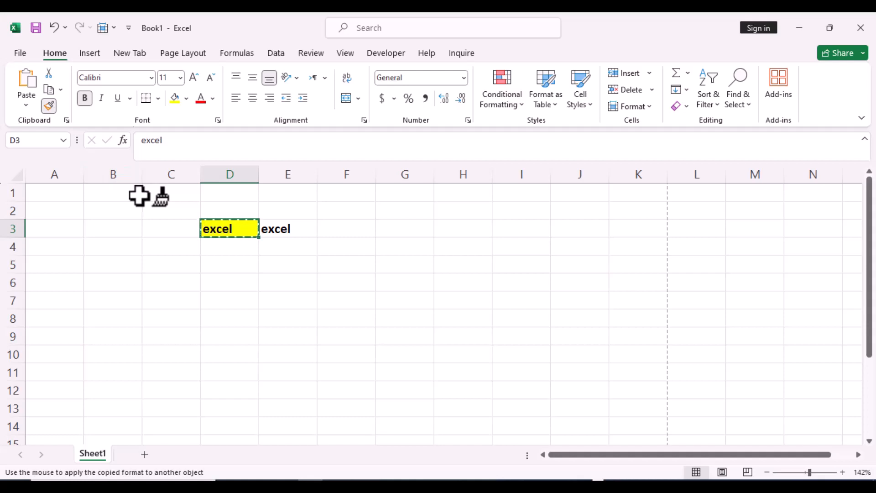
pyautogui.click(284, 229)
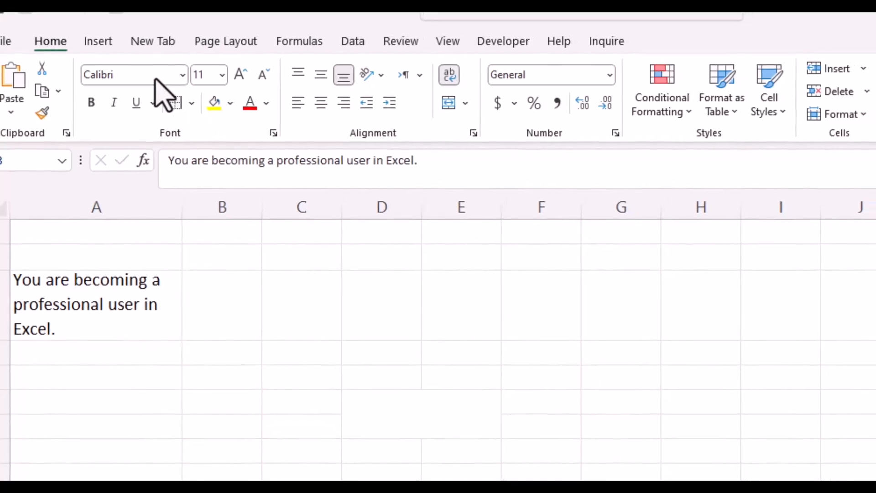
# Preview the available fonts on the sentence in cell A3 and leave the font list without choosing one.
pyautogui.click(125, 258)
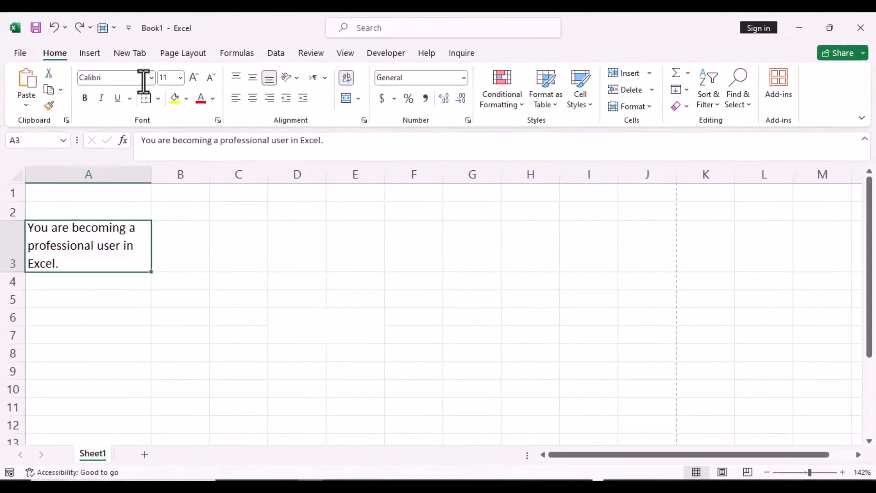
pyautogui.click(151, 78)
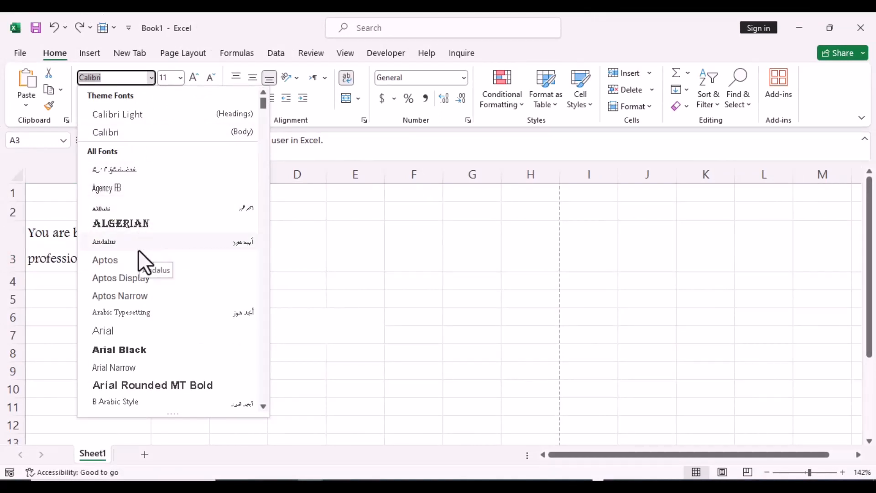
pyautogui.press('Escape')
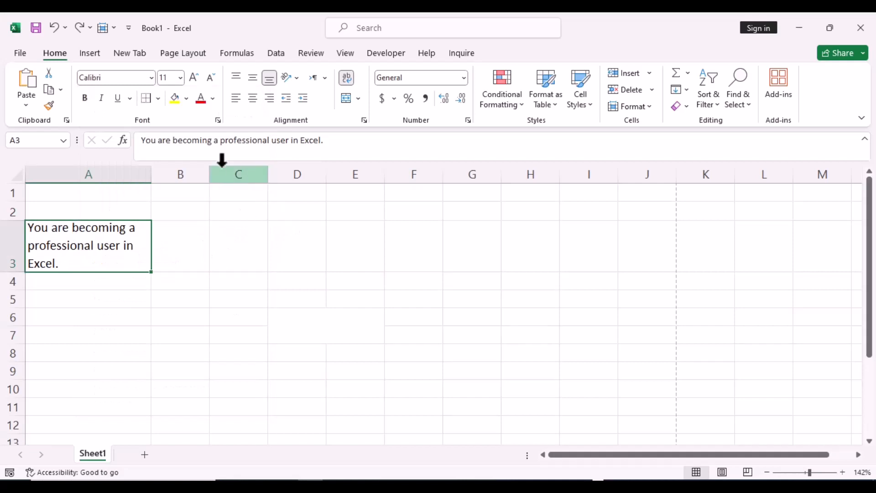
# Try font size 12 on cell A3, enlarge it to 14, and shrink it back to 11.
pyautogui.click(178, 80)
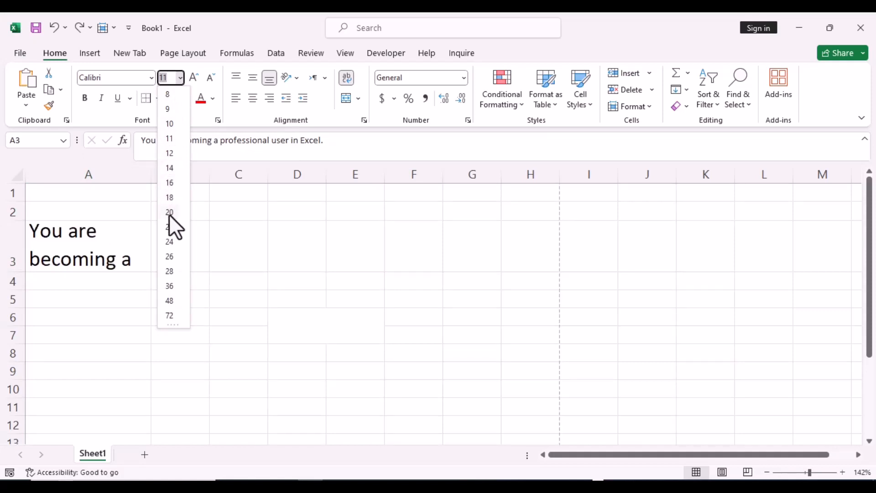
pyautogui.click(172, 154)
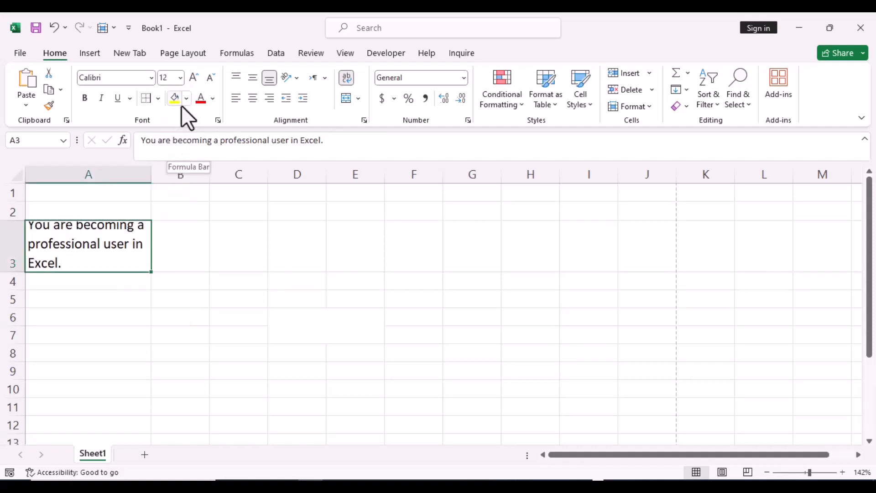
pyautogui.click(194, 77)
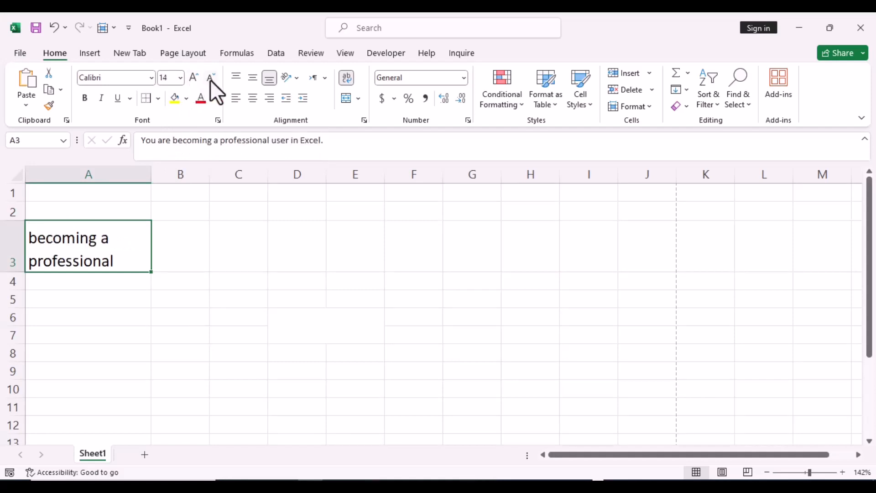
pyautogui.click(209, 78)
pyautogui.click(210, 78)
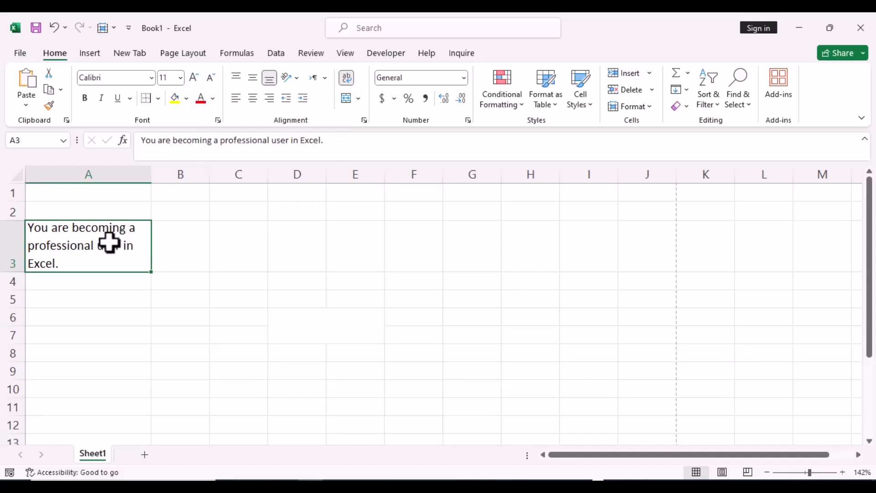
# Make the sentence in cell A3 bold, italic and underlined.
pyautogui.click(85, 98)
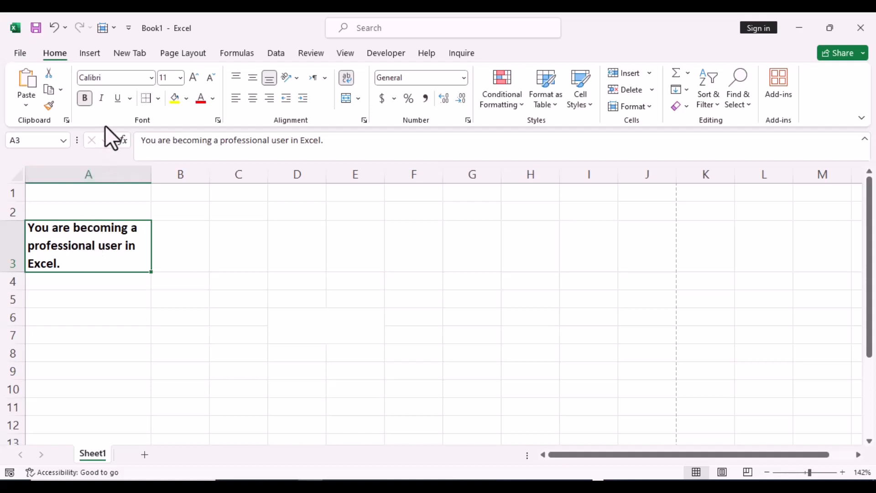
pyautogui.click(101, 98)
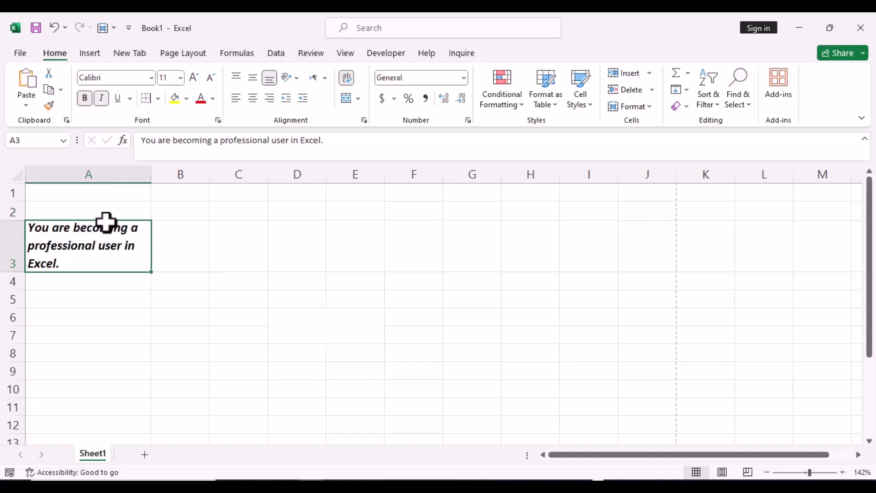
pyautogui.click(118, 99)
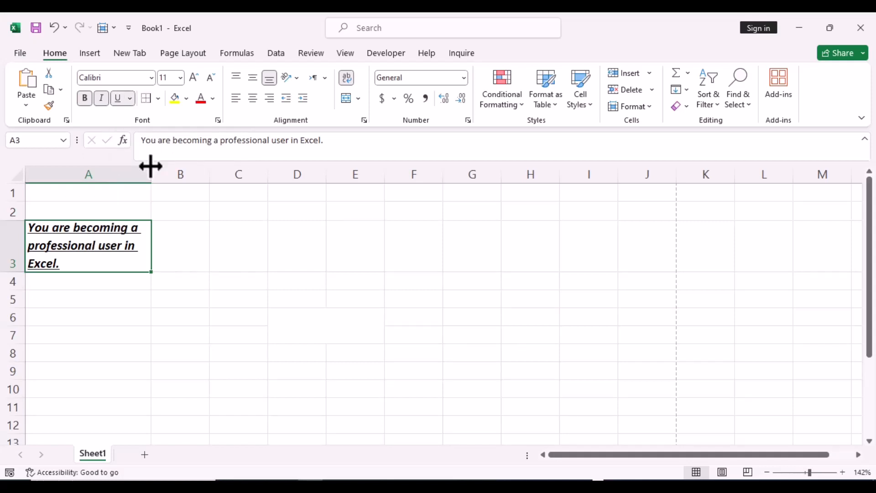
# Examine the font settings and underline styles in the Format Cells dialog and close it without changes.
pyautogui.click(217, 119)
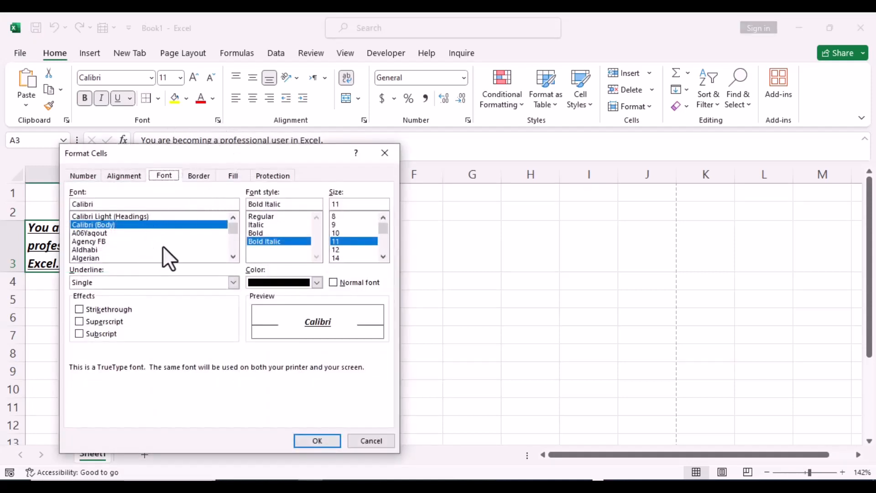
pyautogui.click(232, 283)
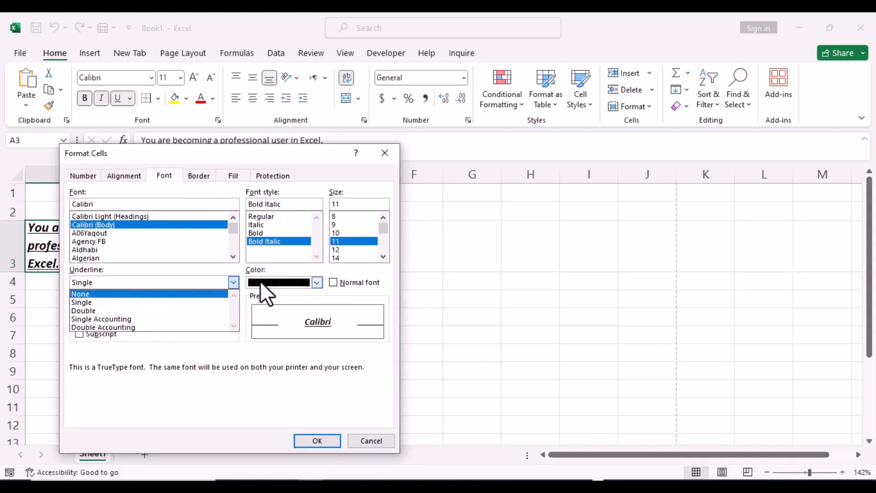
pyautogui.click(383, 153)
pyautogui.click(381, 154)
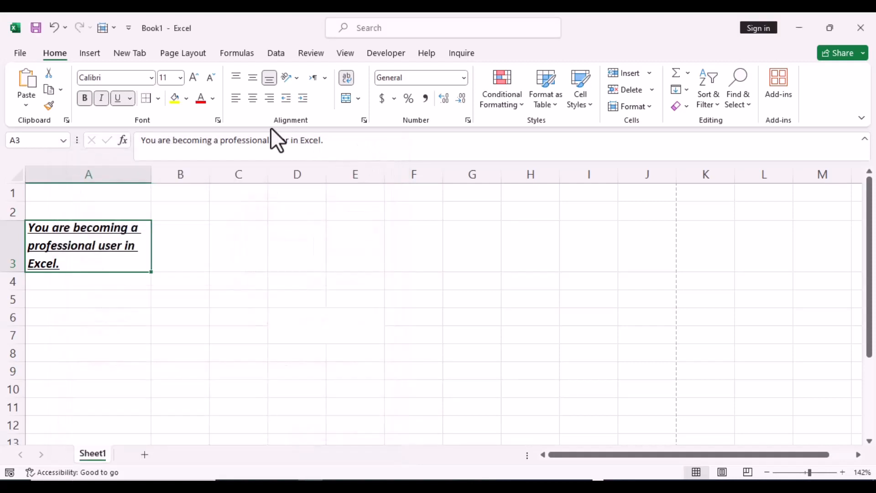
# Add a right border to cell A3 and check it in the print preview before returning to the sheet.
pyautogui.click(159, 98)
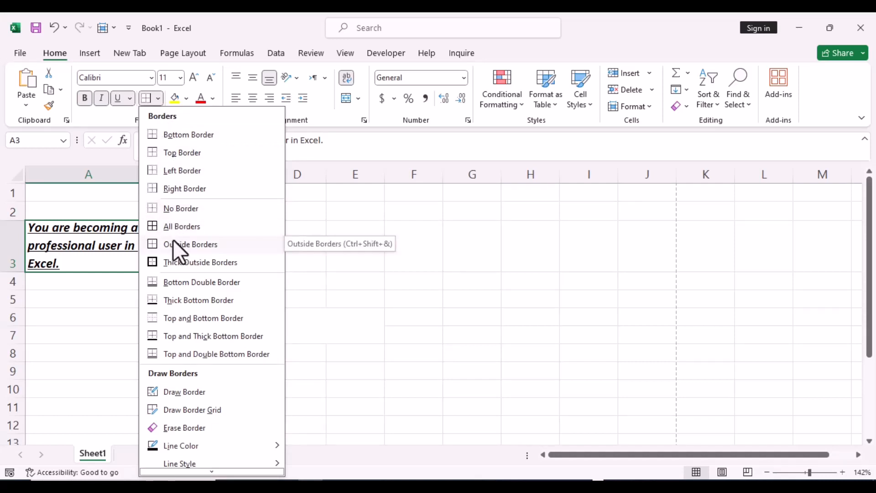
pyautogui.click(177, 188)
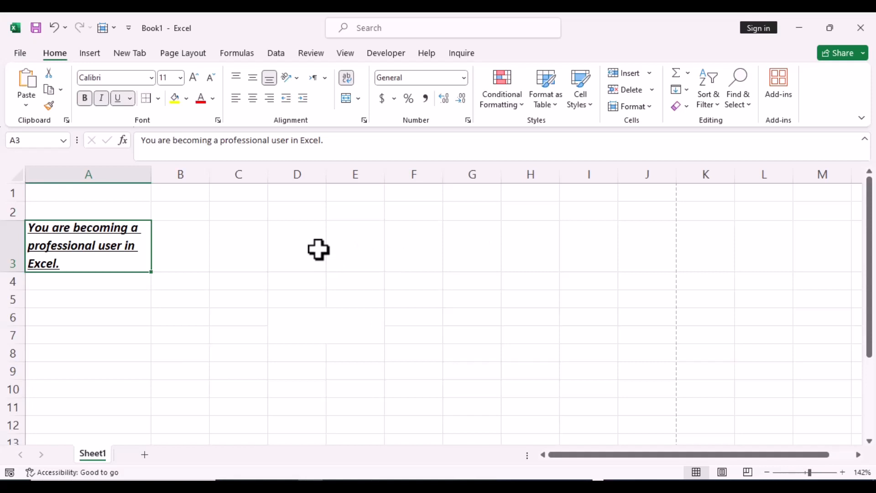
pyautogui.hotkey('ctrl', 'p')
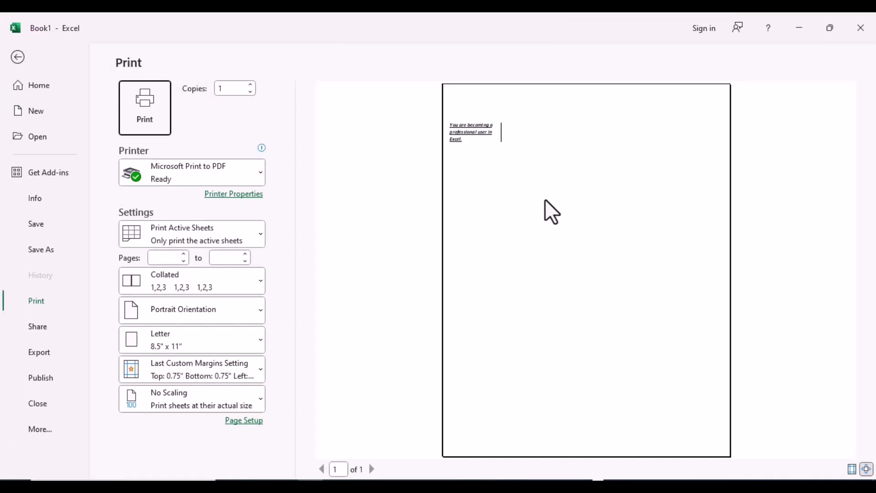
pyautogui.click(18, 58)
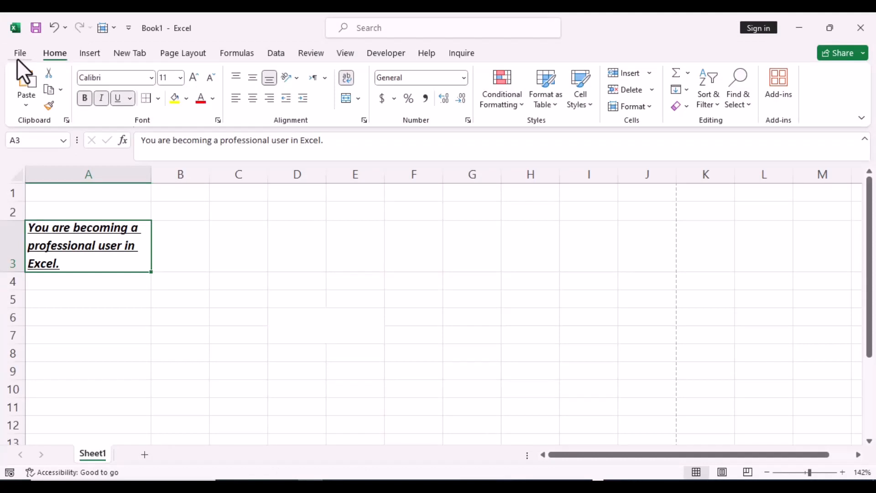
# Fill cell A3 with Blue-Gray, Text 2, Lighter 80%, and view the custom fill colors without changing the fill.
pyautogui.click(186, 100)
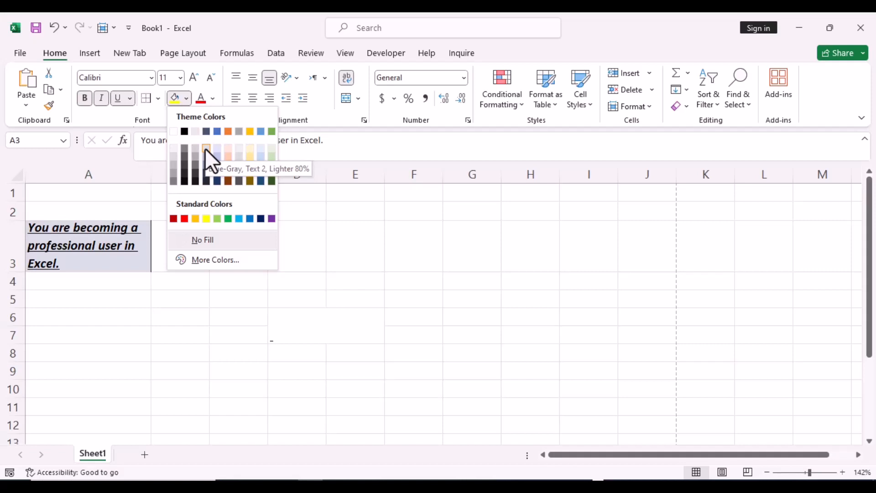
pyautogui.click(205, 149)
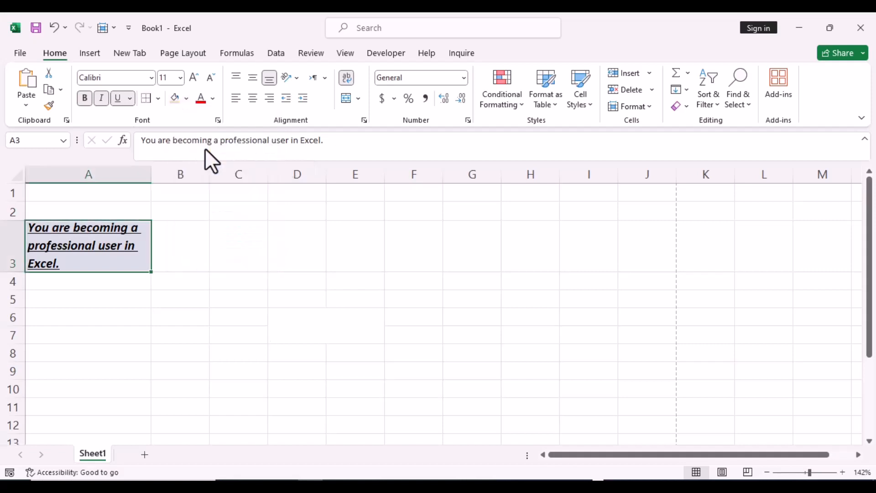
pyautogui.click(187, 100)
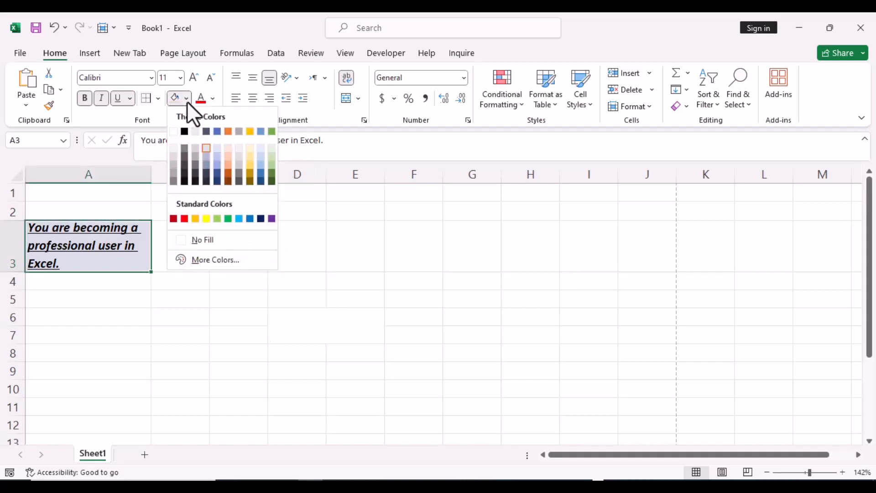
pyautogui.click(211, 260)
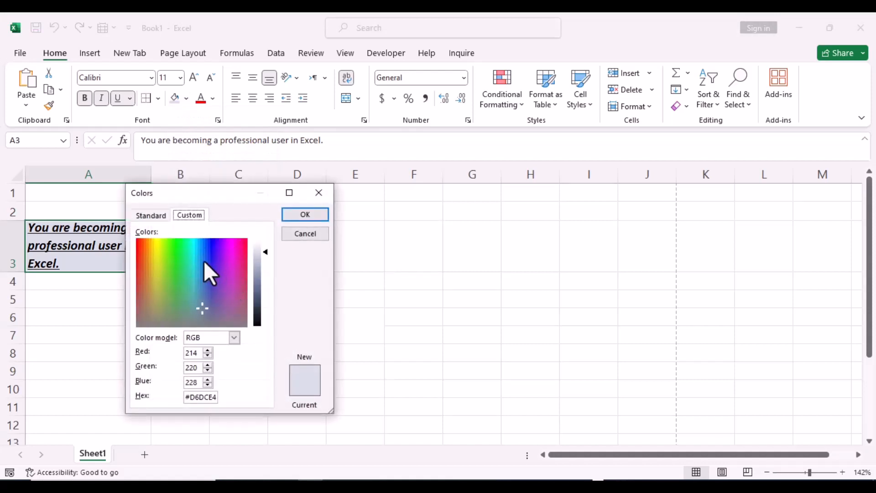
pyautogui.click(319, 187)
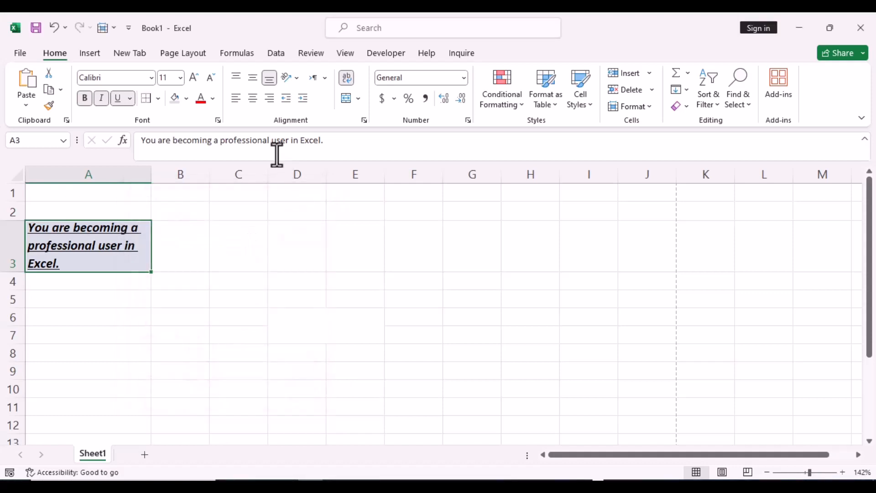
# Set the font color of the sentence in cell A3 to the standard red.
pyautogui.click(213, 99)
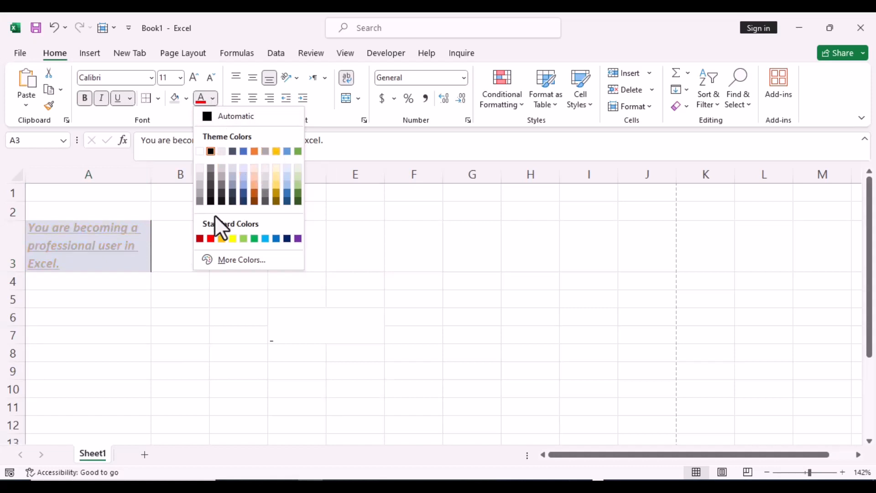
pyautogui.click(211, 238)
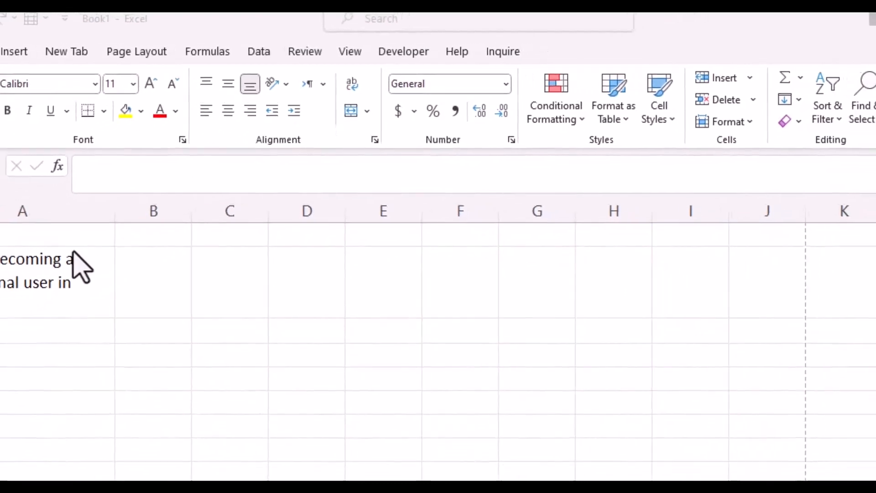
# Increase the height of row 2 and try top and middle alignment on cell A2, finishing with bottom alignment.
pyautogui.click(7, 284)
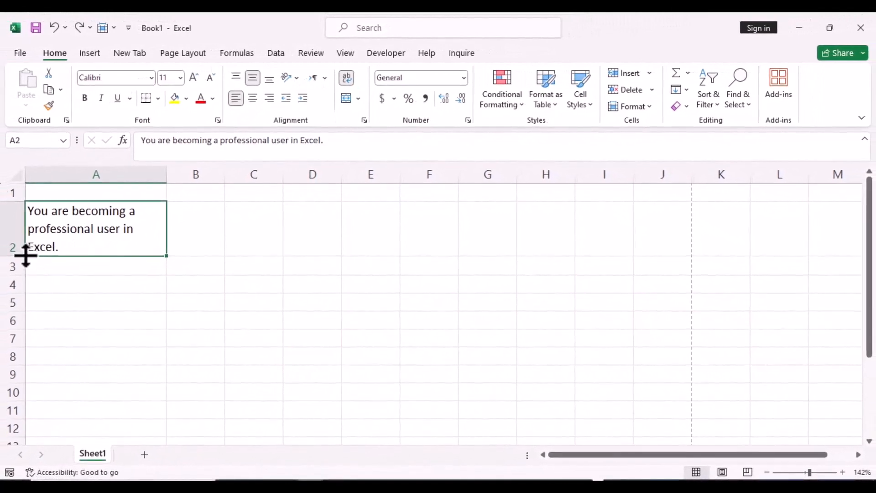
pyautogui.moveTo(27, 257); pyautogui.dragTo(28, 278)
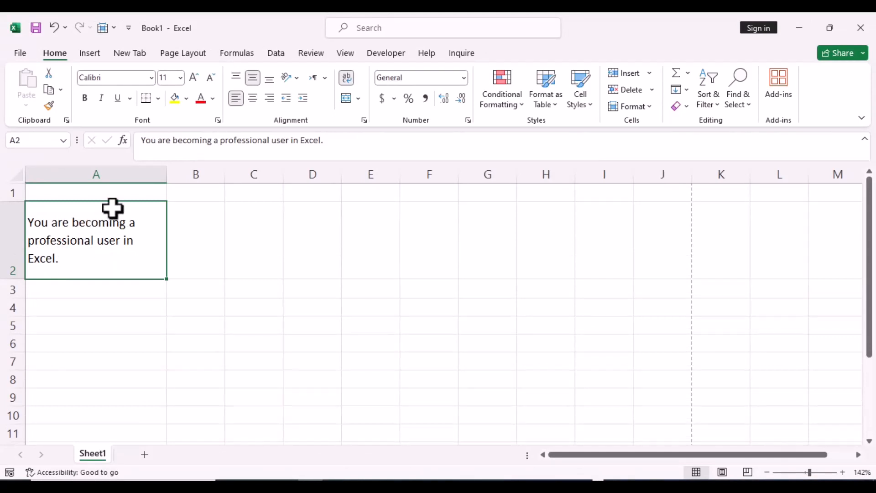
pyautogui.click(237, 77)
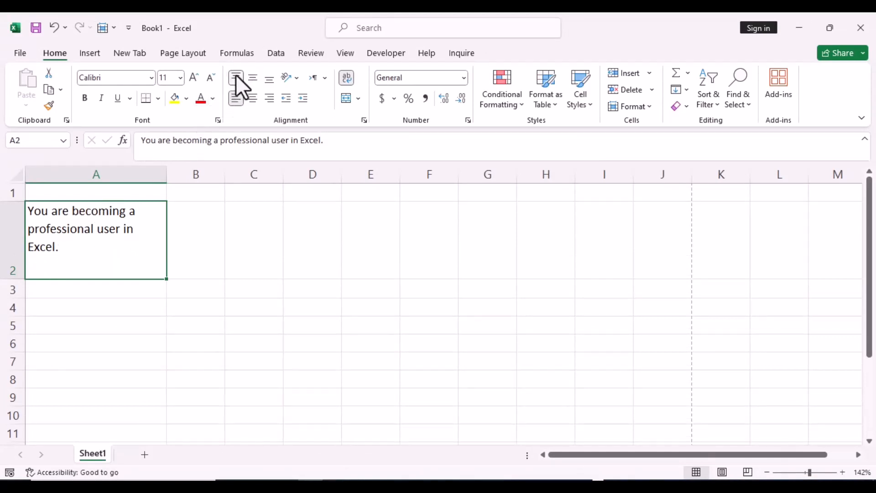
pyautogui.click(251, 79)
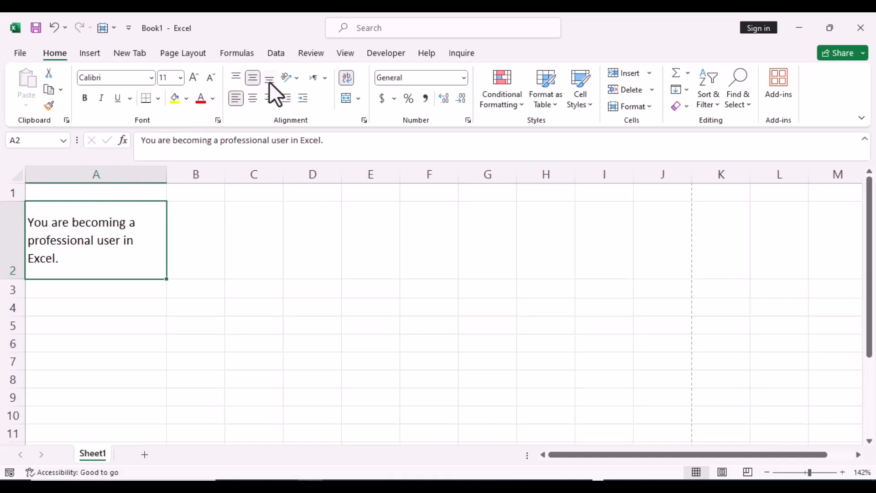
pyautogui.click(270, 78)
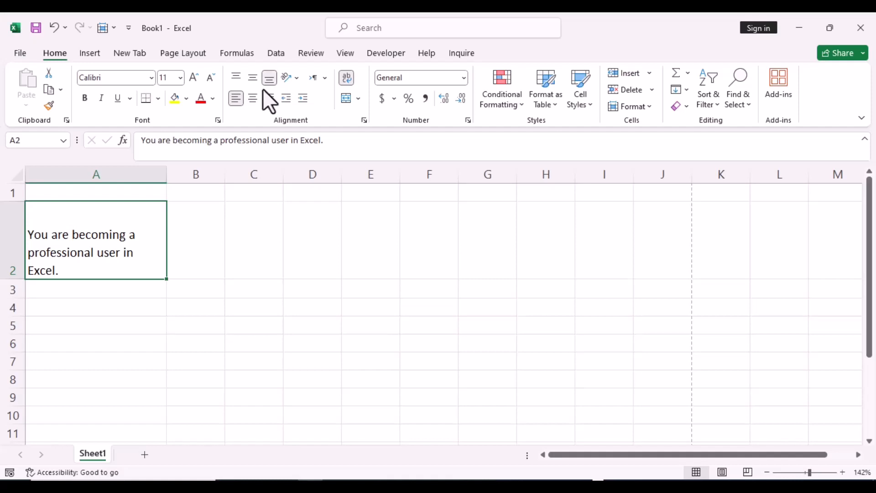
# Try center and left horizontal alignment on the sentence in cell A2, finishing with right alignment.
pyautogui.click(253, 98)
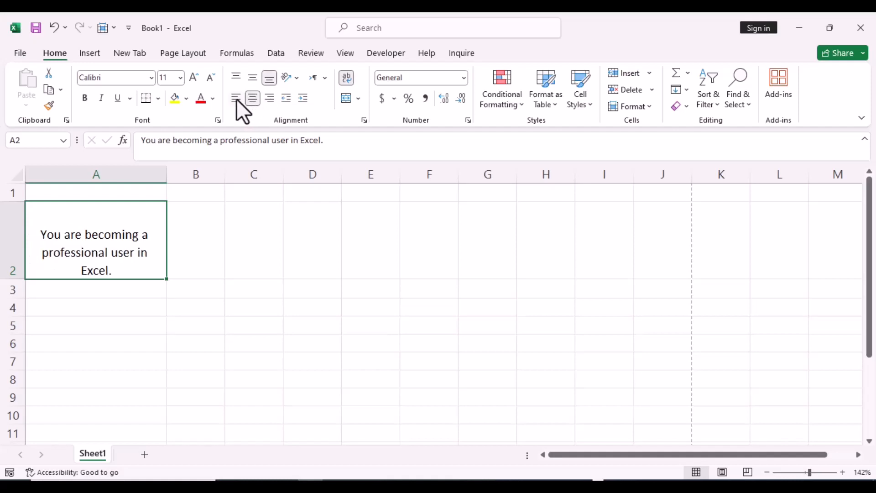
pyautogui.click(236, 98)
pyautogui.click(269, 99)
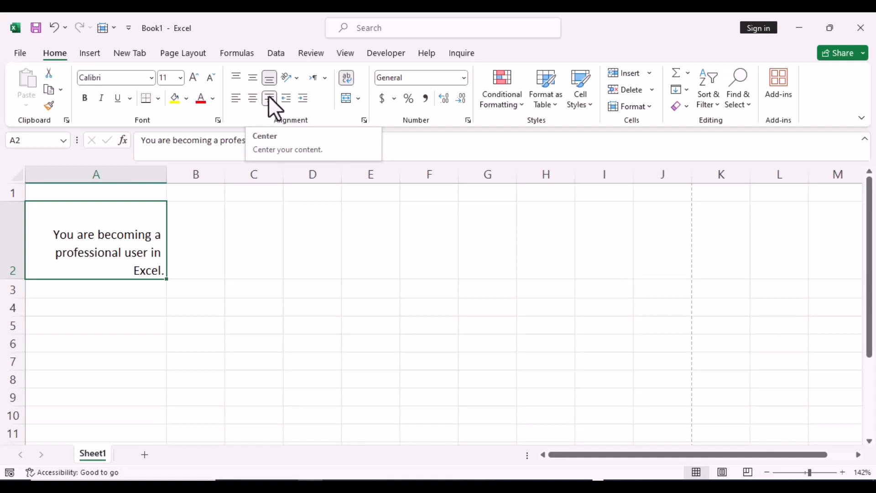
# Try the Angle Counterclockwise, Angle Clockwise, Vertical Text and Rotate Text Up orientations on cell A2, finishing with Rotate Text Down.
pyautogui.click(294, 80)
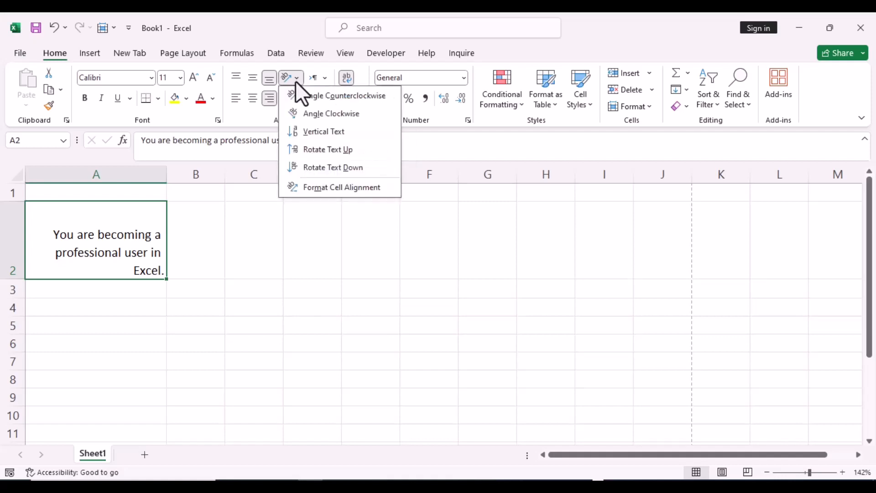
pyautogui.click(319, 100)
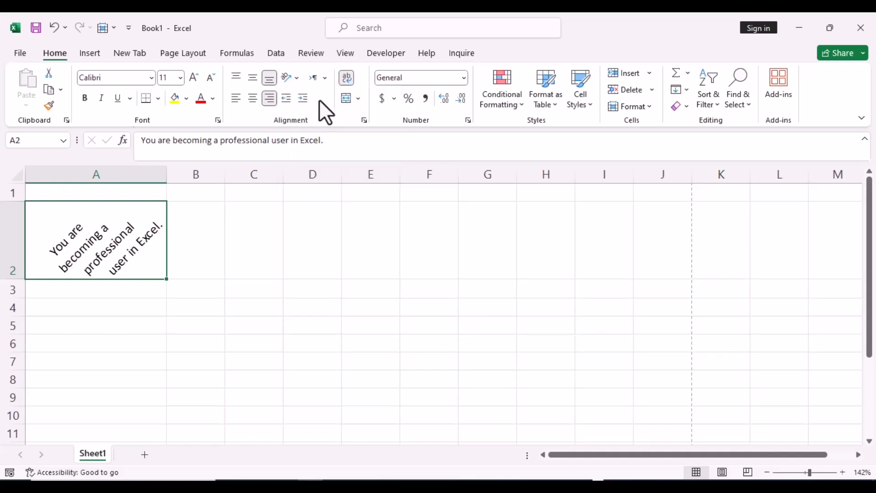
pyautogui.click(297, 80)
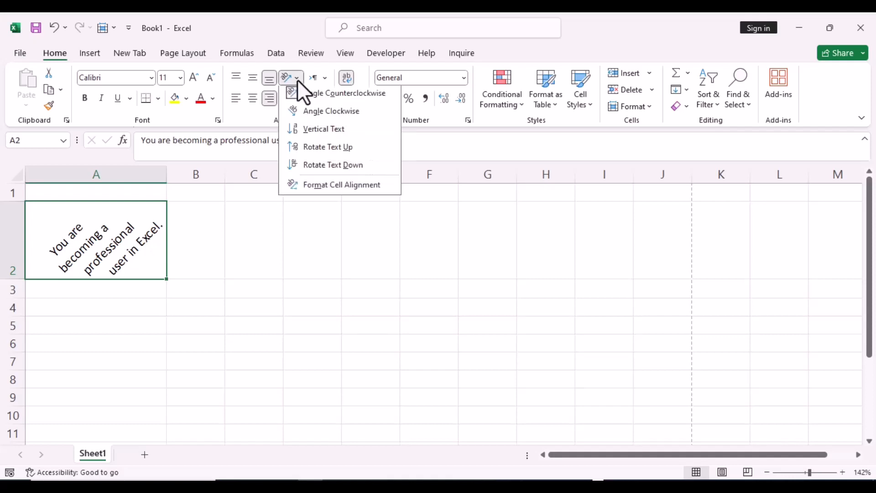
pyautogui.click(310, 119)
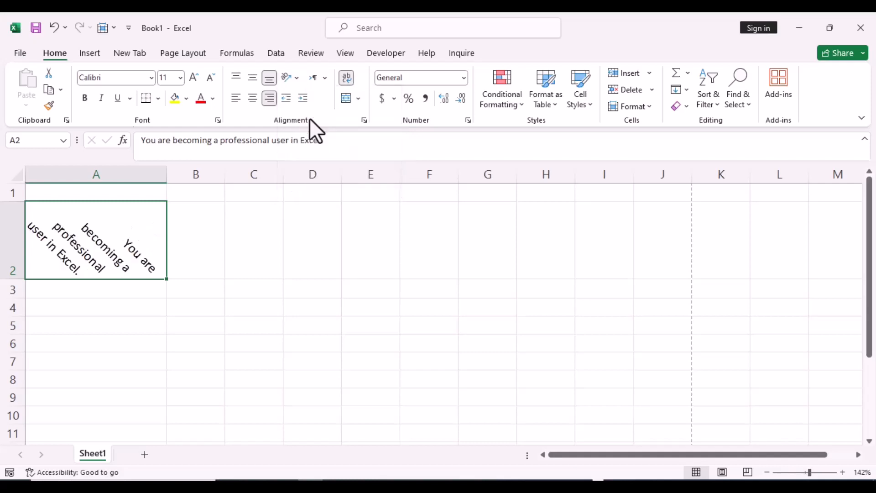
pyautogui.click(296, 80)
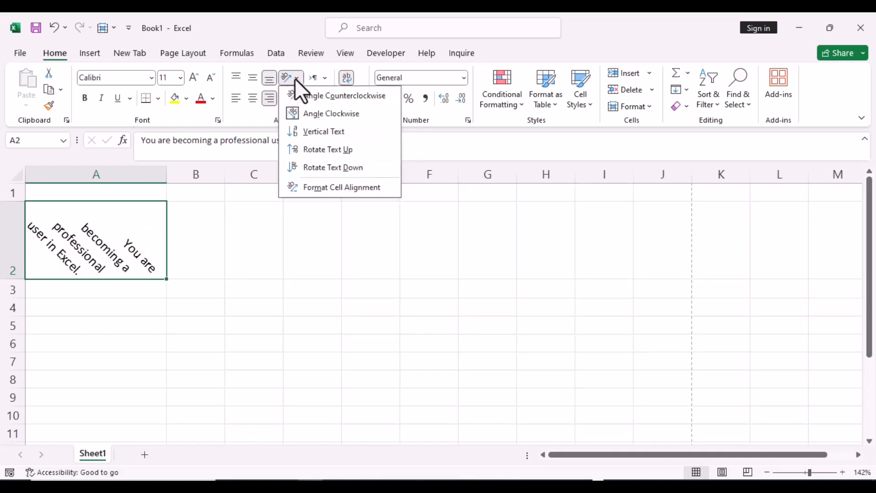
pyautogui.click(316, 136)
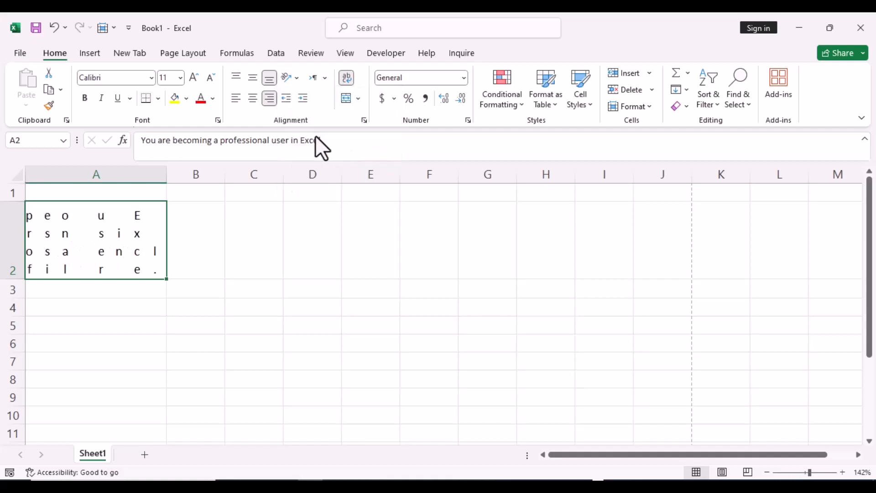
pyautogui.click(298, 82)
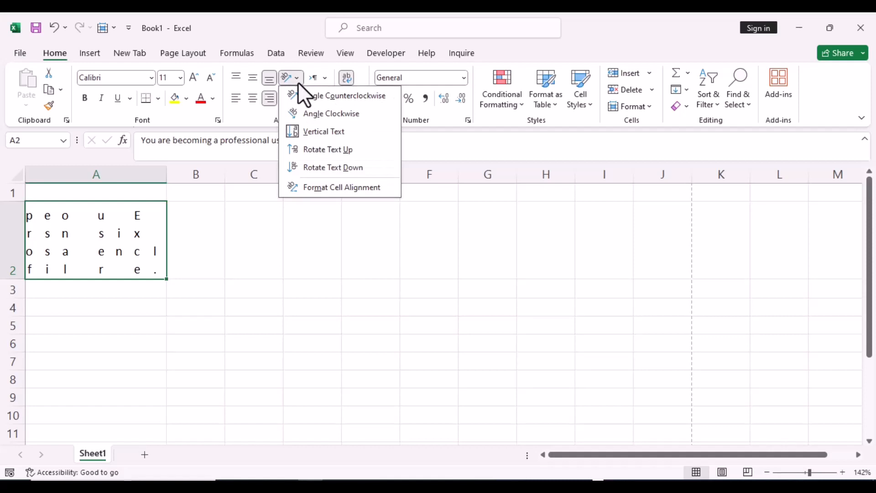
pyautogui.click(313, 153)
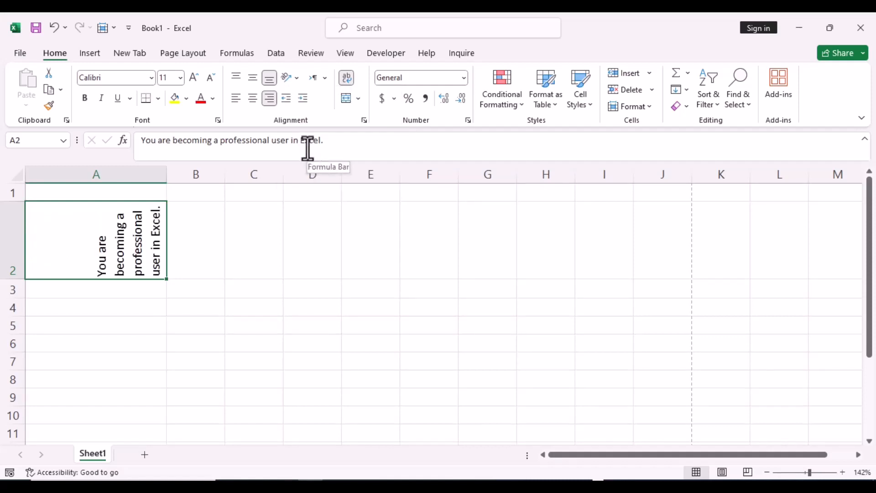
pyautogui.click(294, 79)
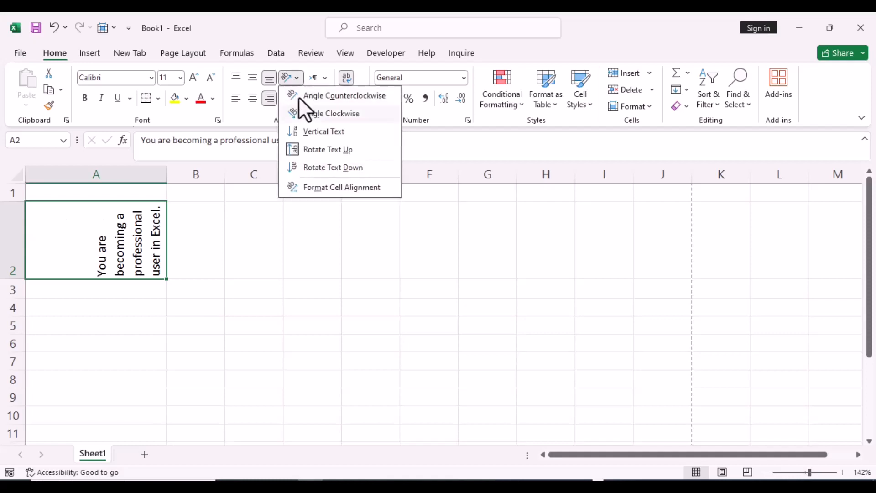
pyautogui.click(320, 172)
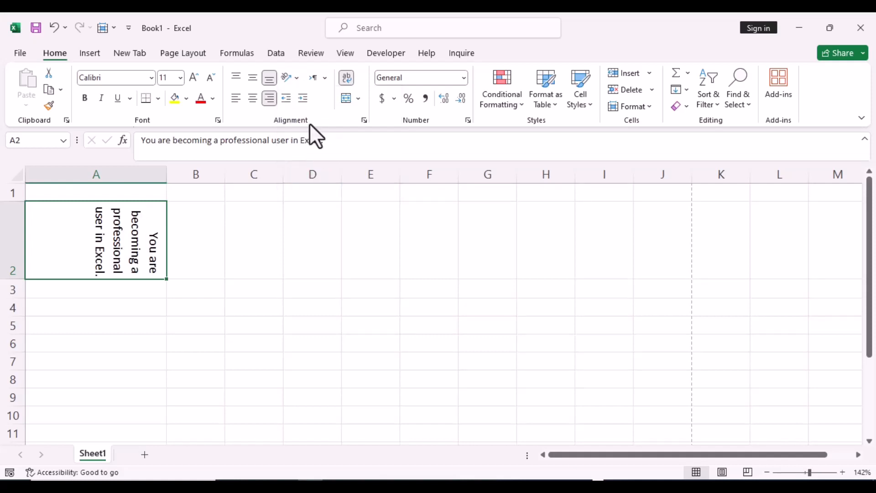
# View the cell alignment settings for A2 in the Format Cells dialog and close it without changes.
pyautogui.click(295, 77)
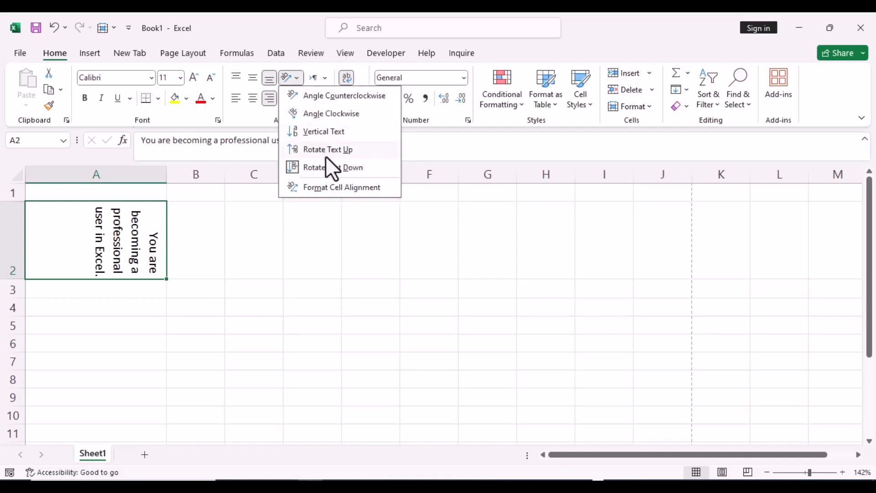
pyautogui.click(327, 188)
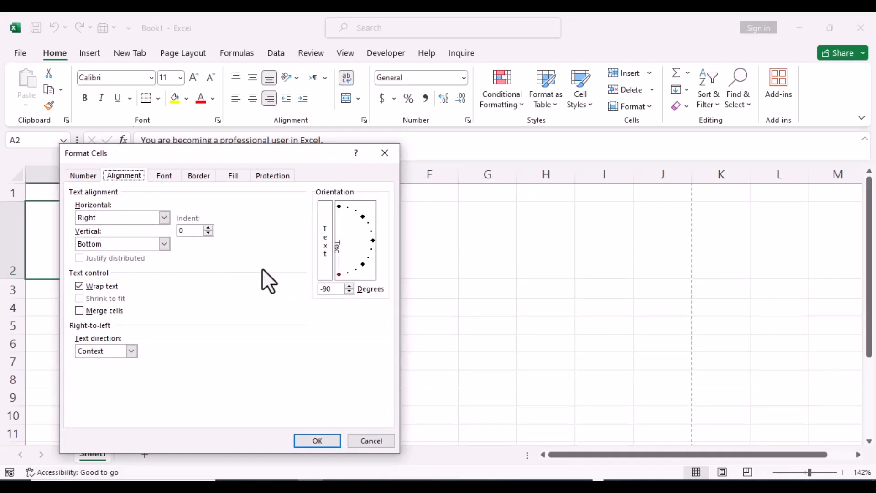
pyautogui.click(384, 153)
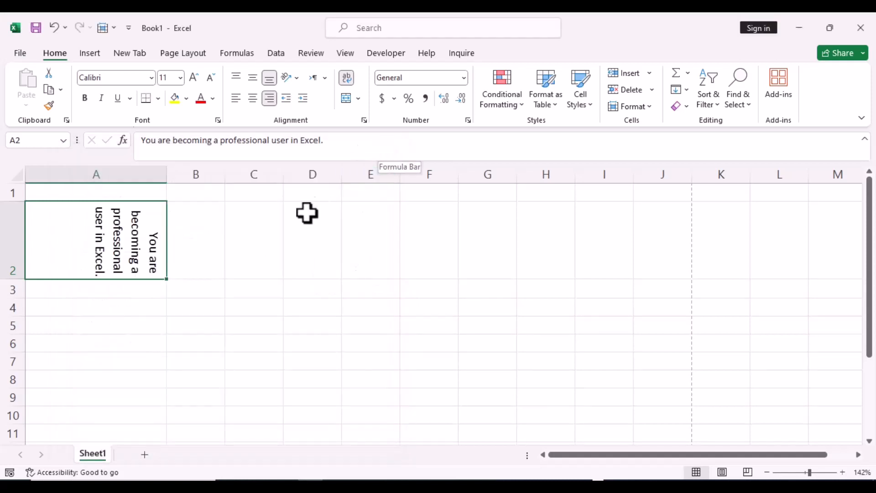
# Copy the sentence from cell A2 into cell A3 and wrap its text within the cell.
pyautogui.click(132, 309)
pyautogui.click(120, 291)
pyautogui.hotkey('ctrl', "'")
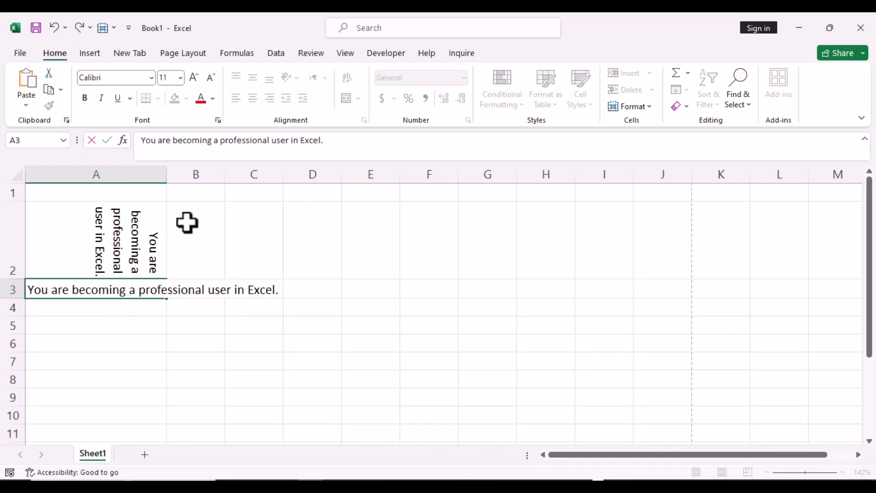
pyautogui.click(219, 248)
pyautogui.click(143, 291)
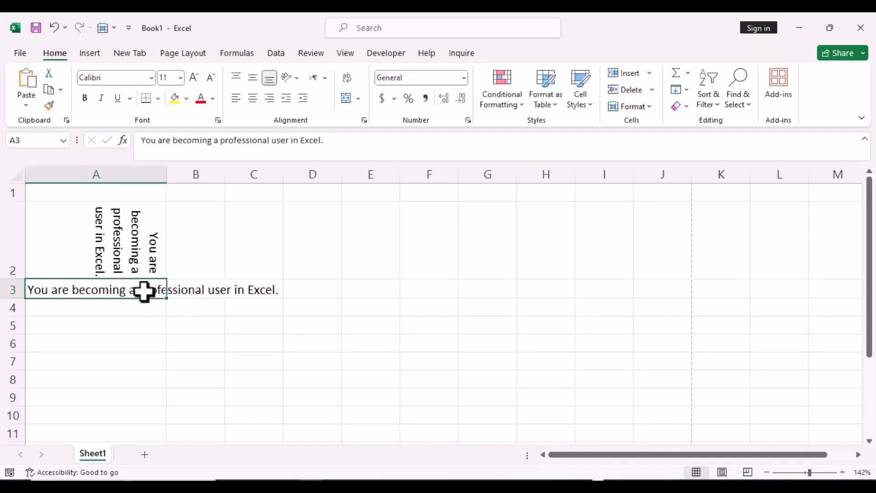
pyautogui.click(346, 81)
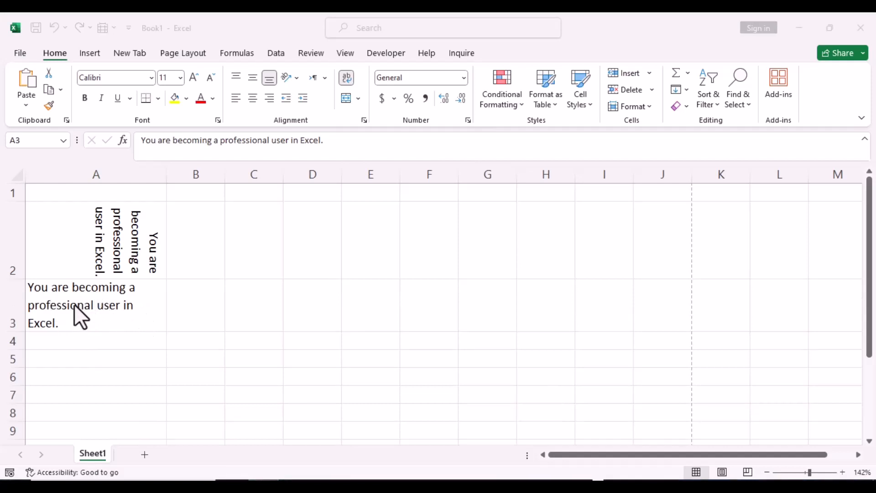
# View the merge options and merge each row of the range A5:C8 with Merge Across.
pyautogui.click(359, 99)
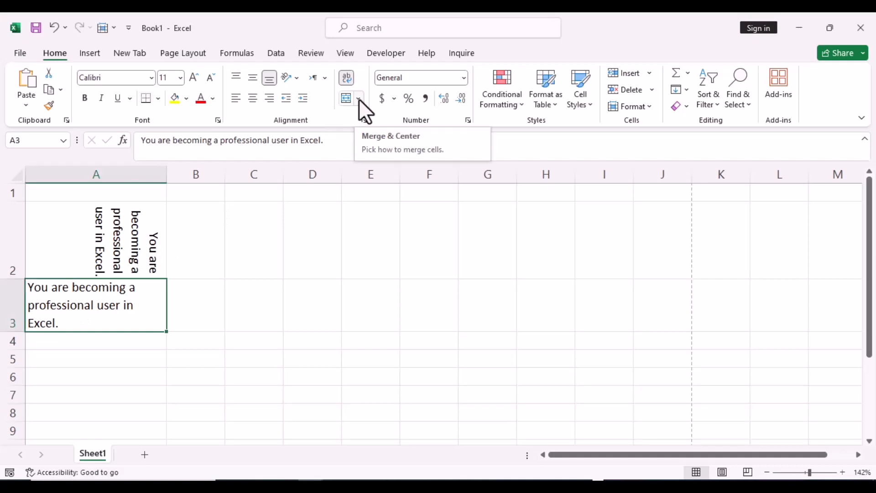
pyautogui.click(359, 98)
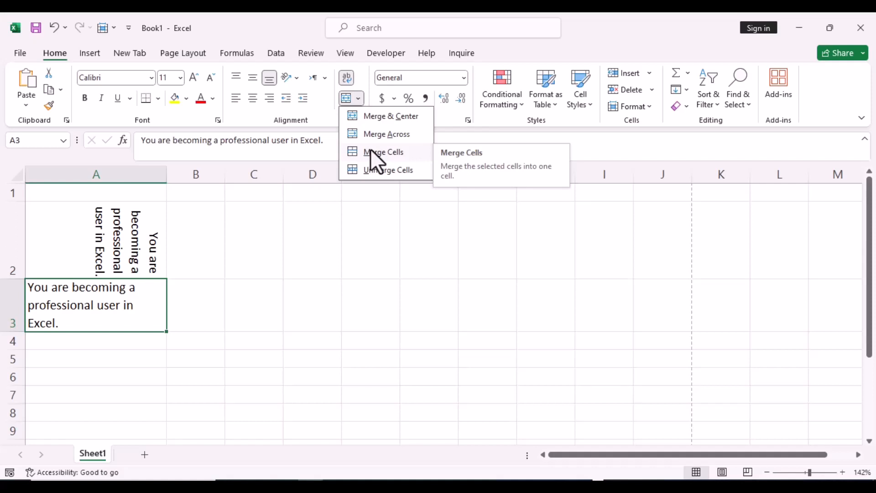
pyautogui.click(136, 365)
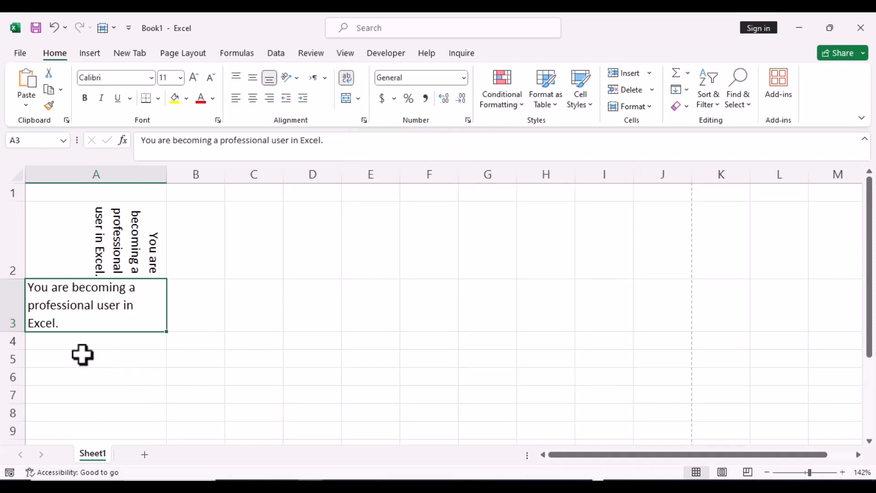
pyautogui.moveTo(45, 358); pyautogui.dragTo(265, 413)
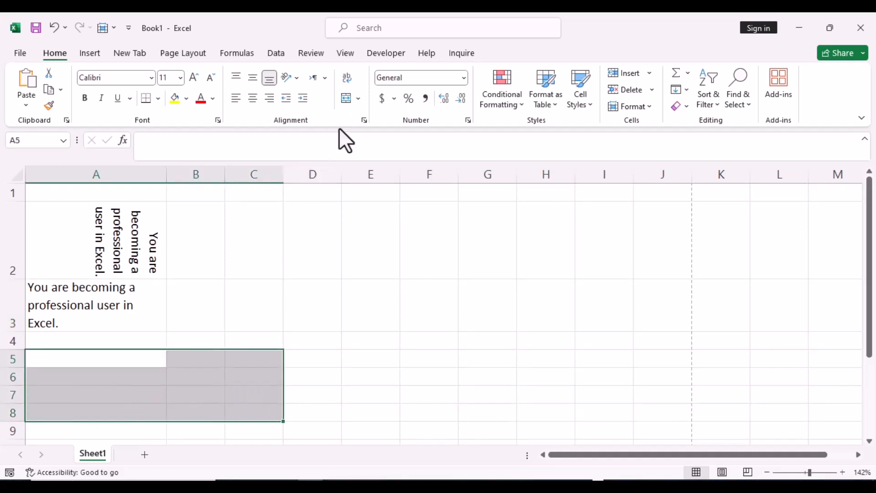
pyautogui.click(358, 99)
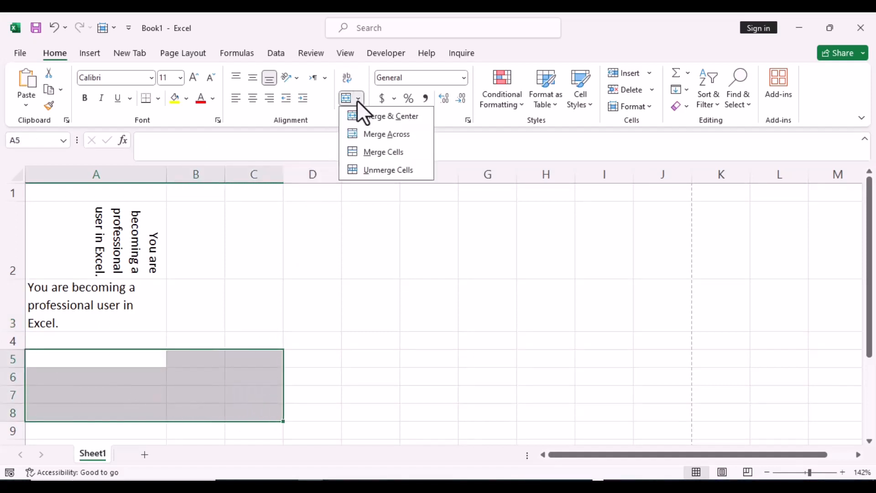
pyautogui.click(369, 138)
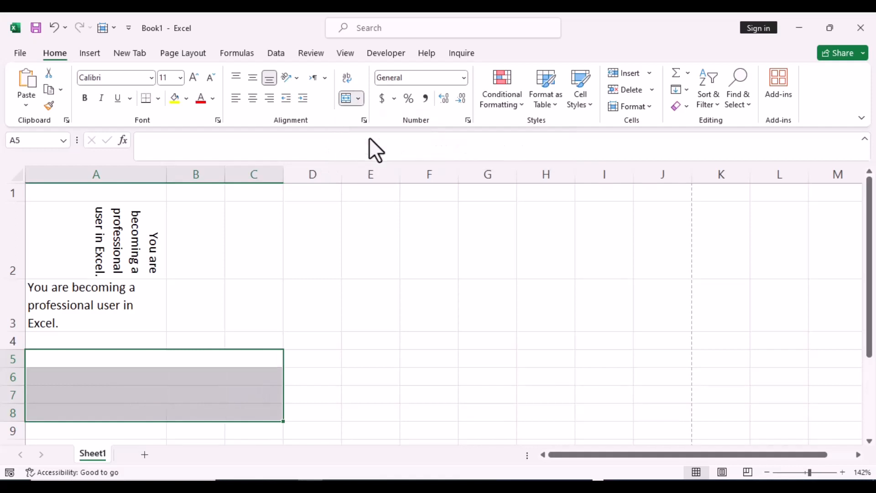
pyautogui.click(311, 288)
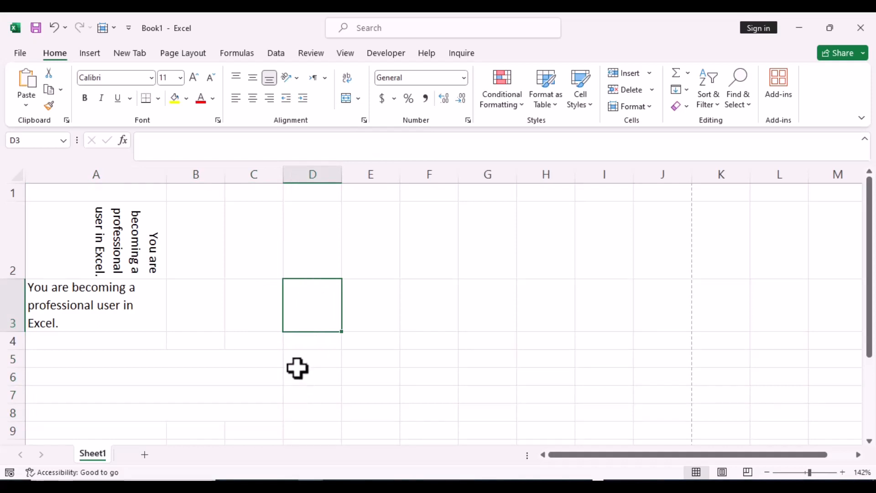
# Merge and center the range D6:E7 and enter the sample text "ghhj" in the merged cell.
pyautogui.click(359, 98)
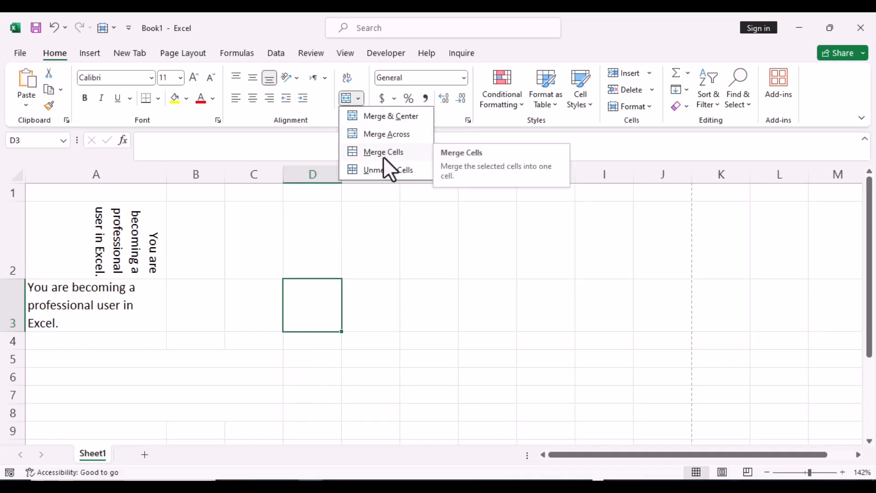
pyautogui.click(262, 380)
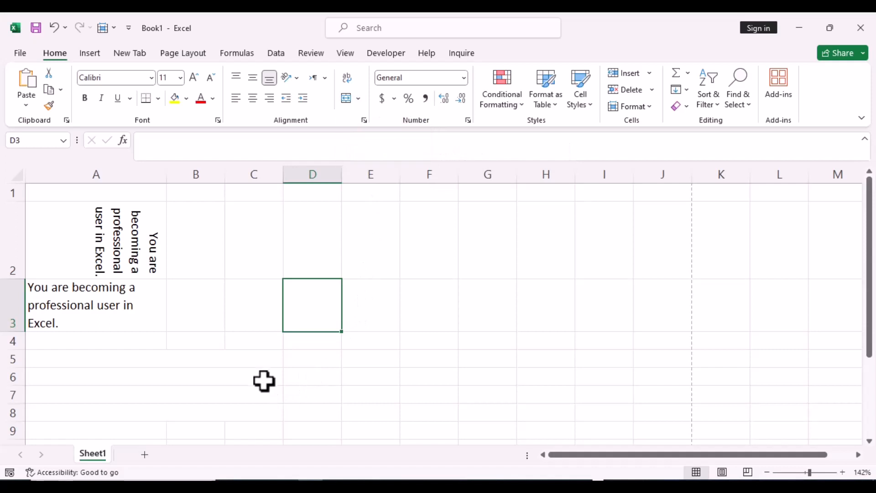
pyautogui.moveTo(302, 373); pyautogui.dragTo(355, 391)
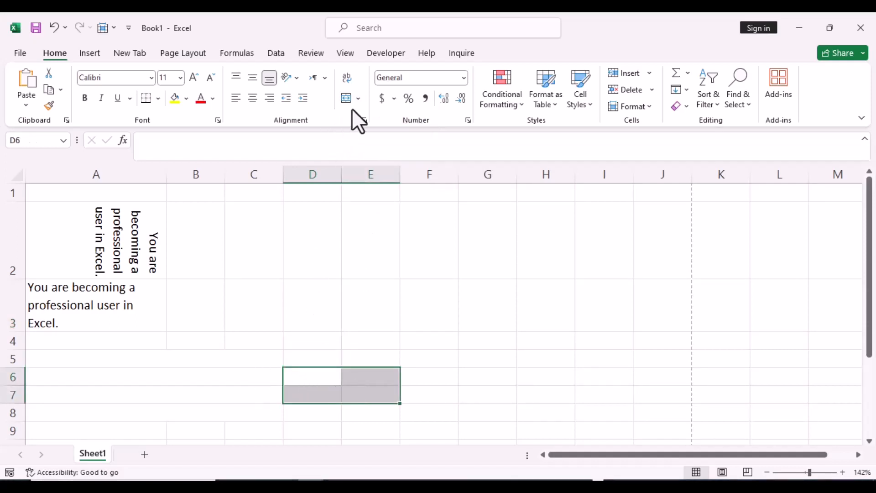
pyautogui.click(358, 99)
pyautogui.click(368, 116)
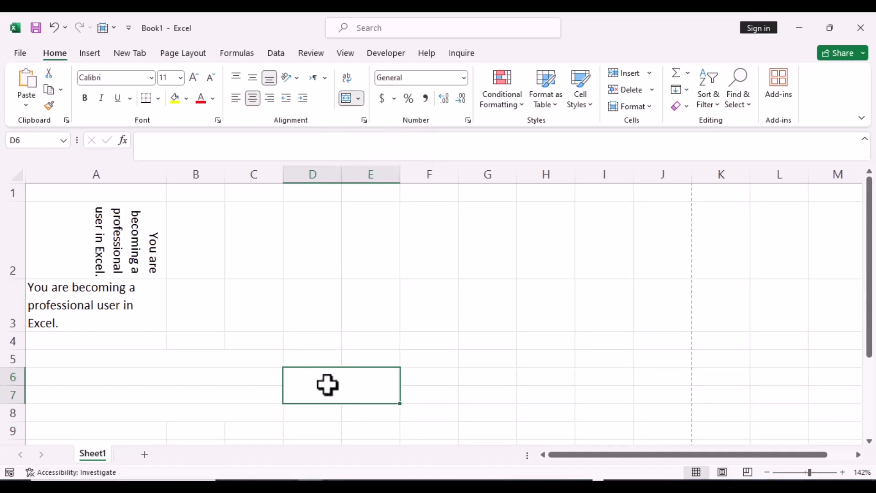
pyautogui.write('ghhj')
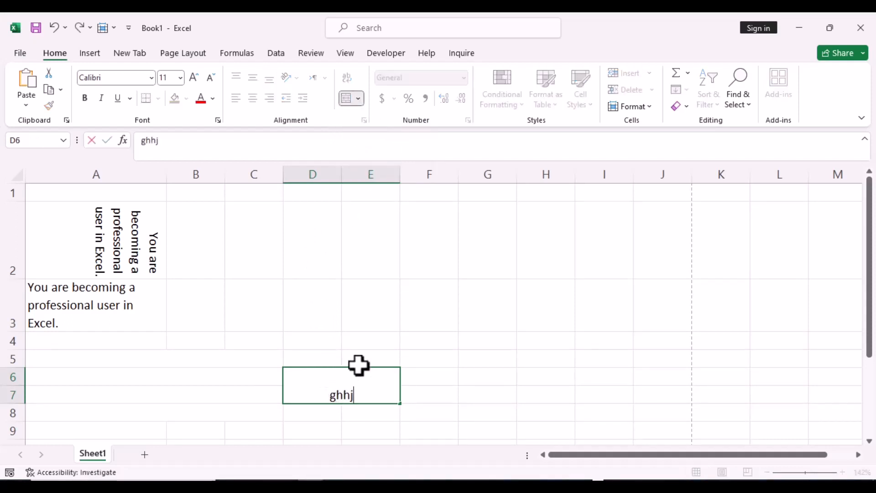
# Merge the range F6:G7 with Merge Cells and enter the sample text "hjj" in the merged cell.
pyautogui.hotkey('ctrl', 'Return')
pyautogui.click(437, 382)
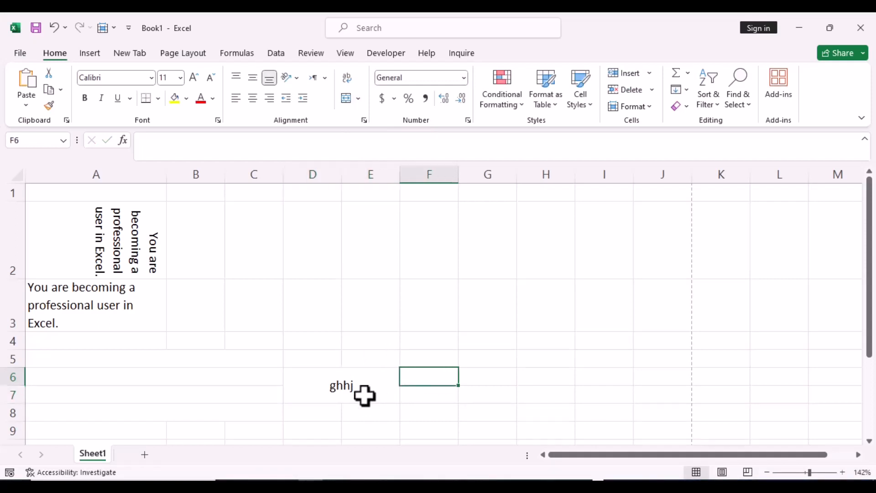
pyautogui.click(419, 397)
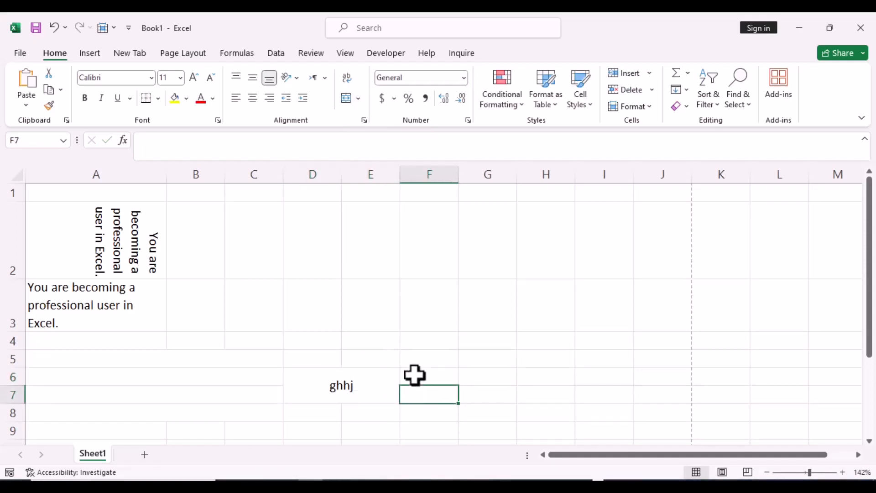
pyautogui.moveTo(415, 375); pyautogui.dragTo(473, 391)
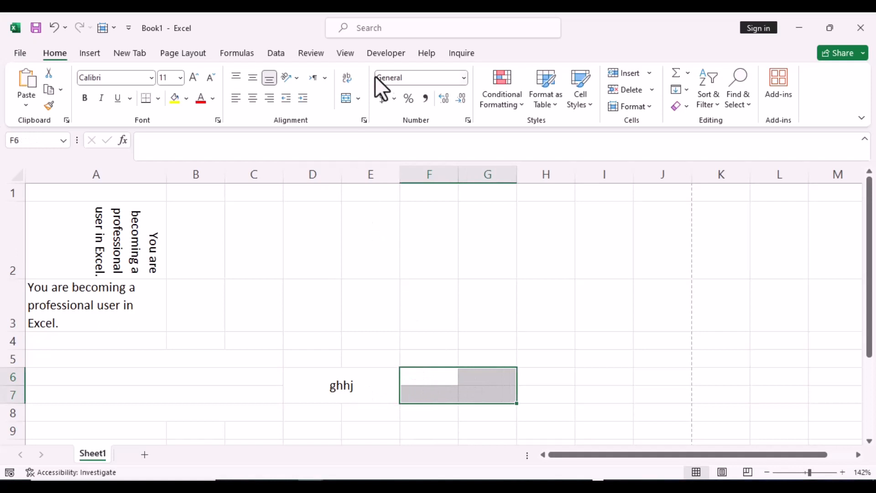
pyautogui.click(358, 98)
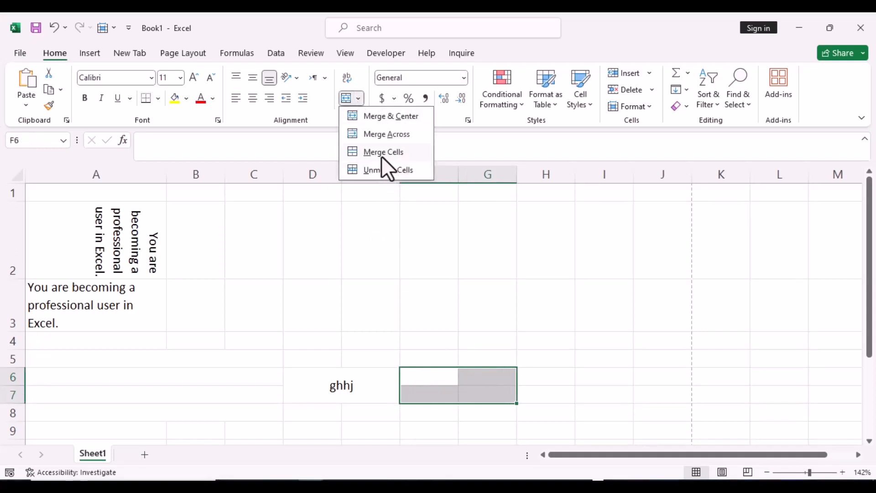
pyautogui.click(381, 154)
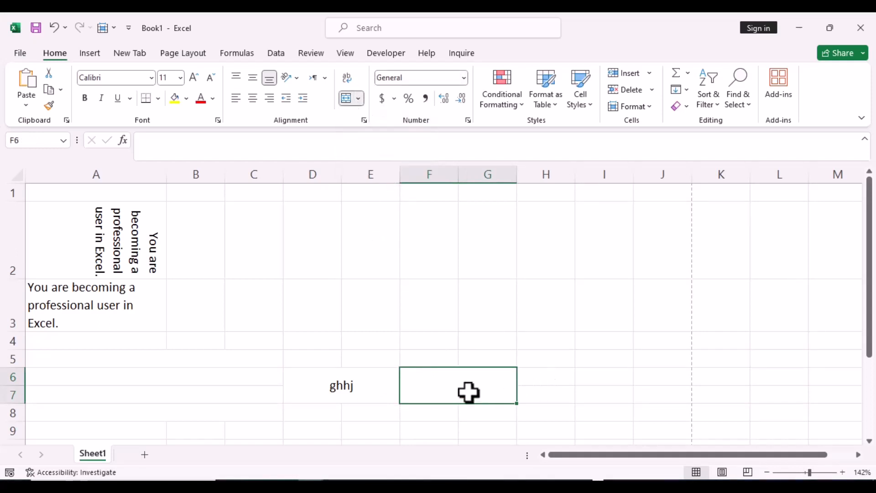
pyautogui.write('hjj')
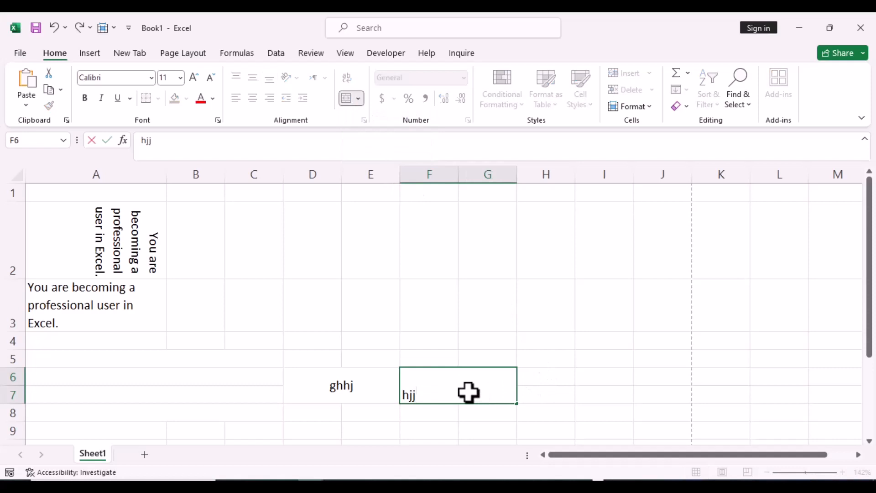
pyautogui.click(588, 371)
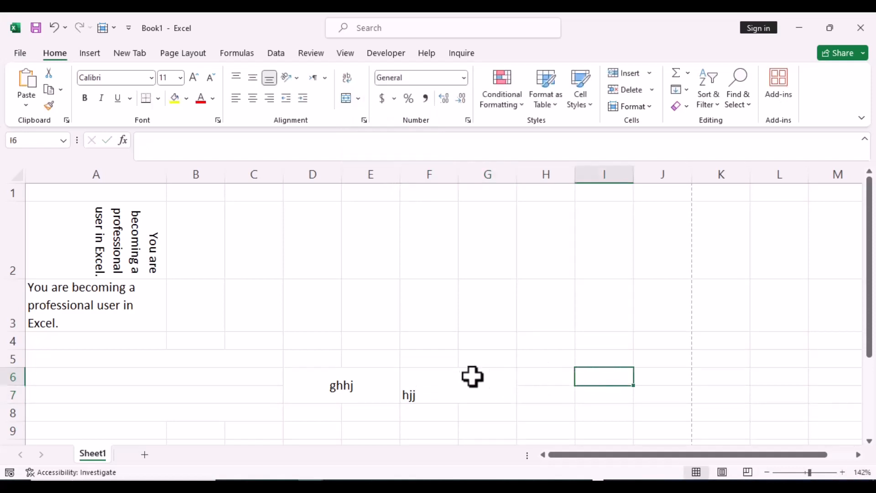
pyautogui.click(450, 387)
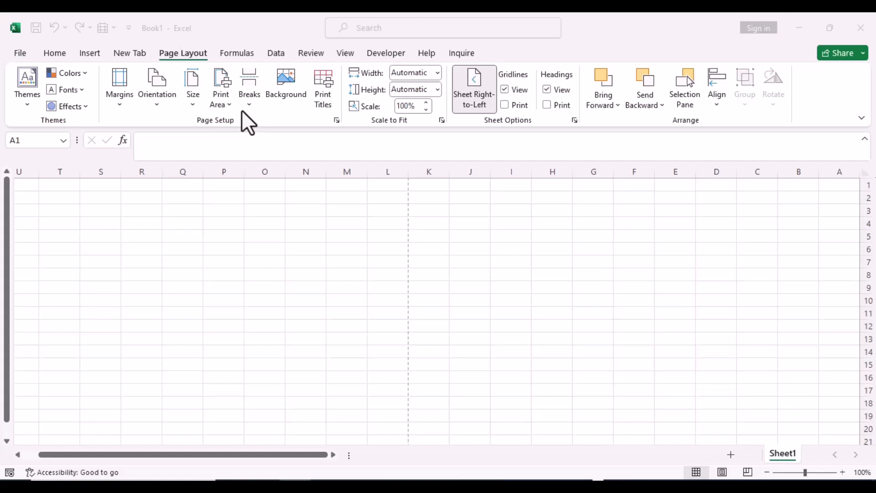
# View the margin presets, open the custom margin settings, and examine the orientation, scaling and paper size options in Page Setup.
pyautogui.click(119, 103)
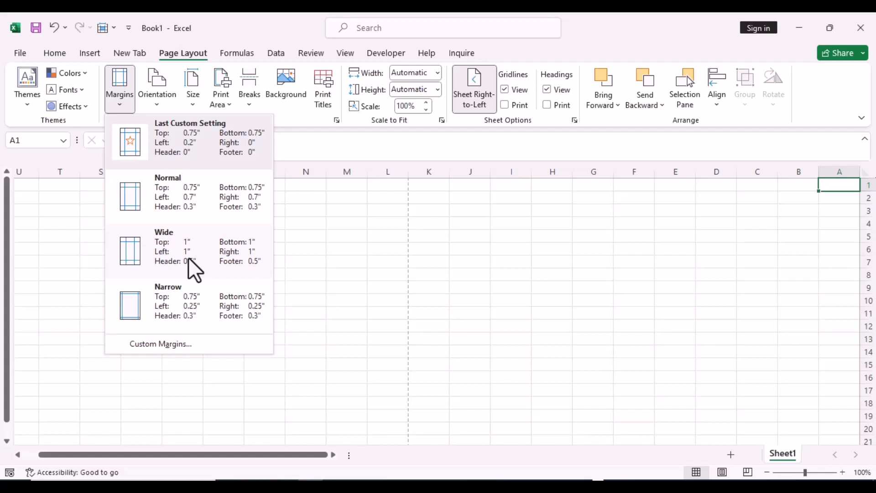
pyautogui.click(177, 344)
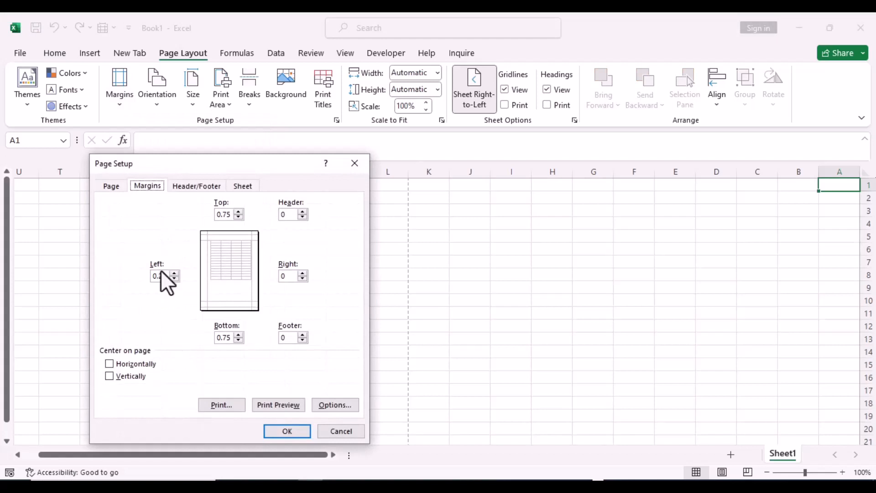
pyautogui.click(112, 186)
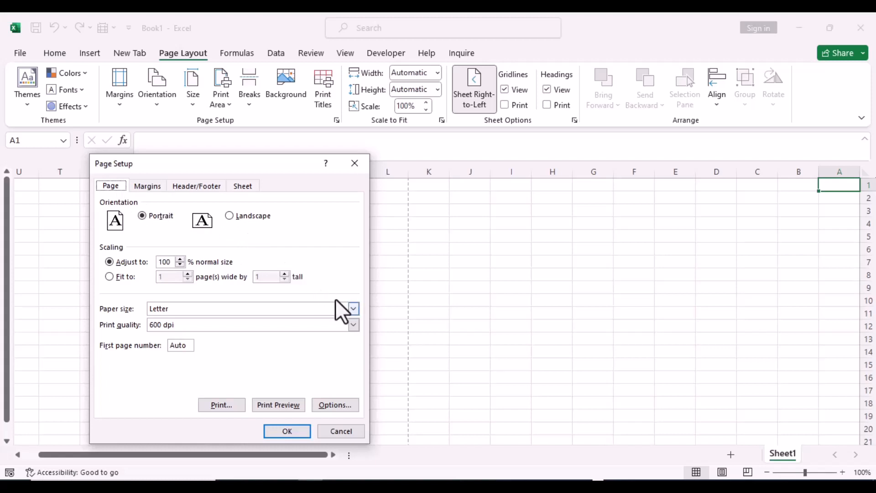
pyautogui.click(352, 309)
pyautogui.press('Down')
pyautogui.press('Down')
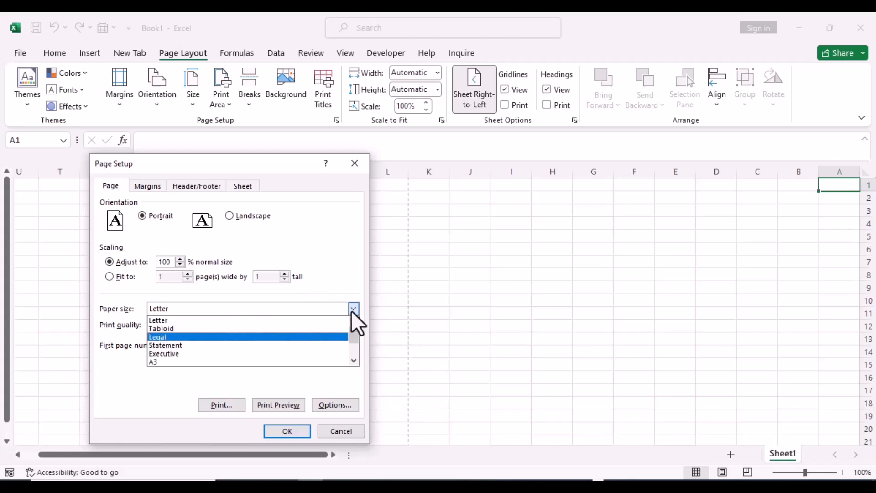
pyautogui.press('Up')
pyautogui.press('Up')
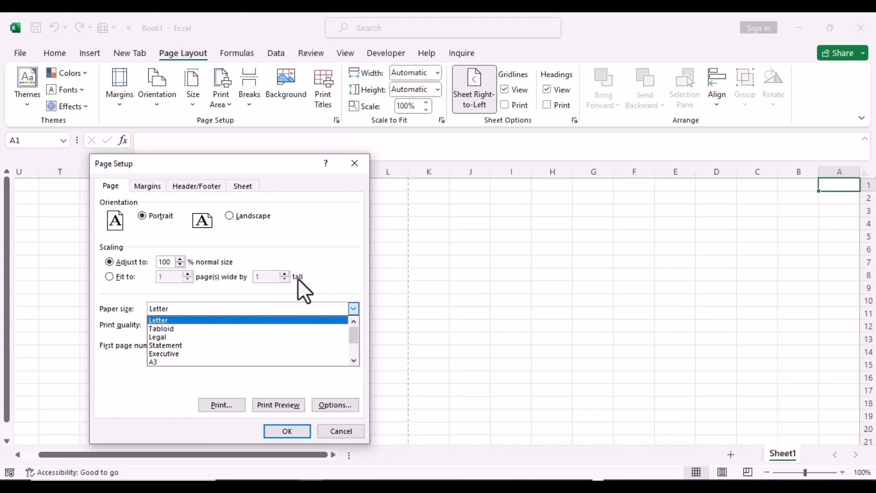
# Try a right margin of 0.75 in Page Setup, view the header and footer options, and close the dialog without applying.
pyautogui.click(146, 186)
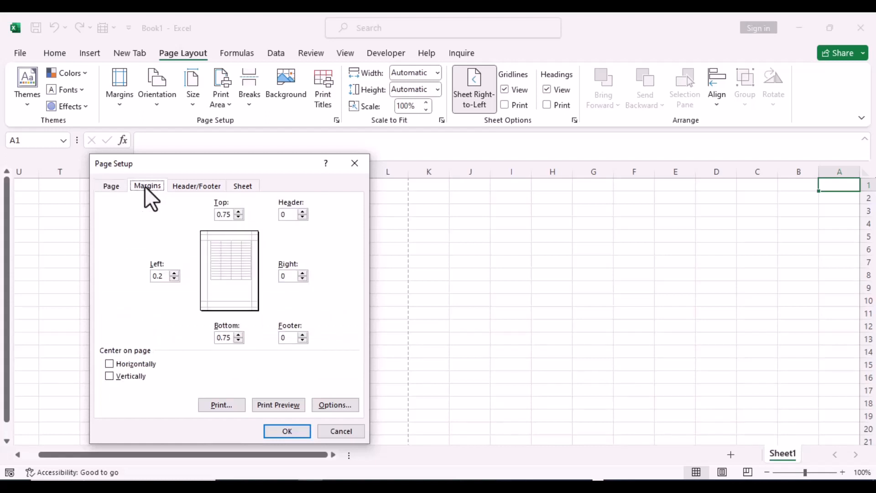
pyautogui.click(302, 219)
pyautogui.click(301, 273)
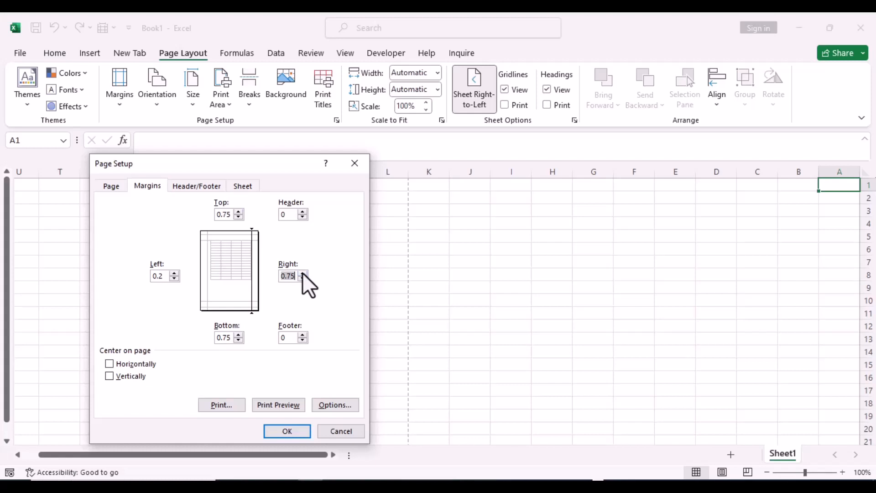
pyautogui.click(193, 189)
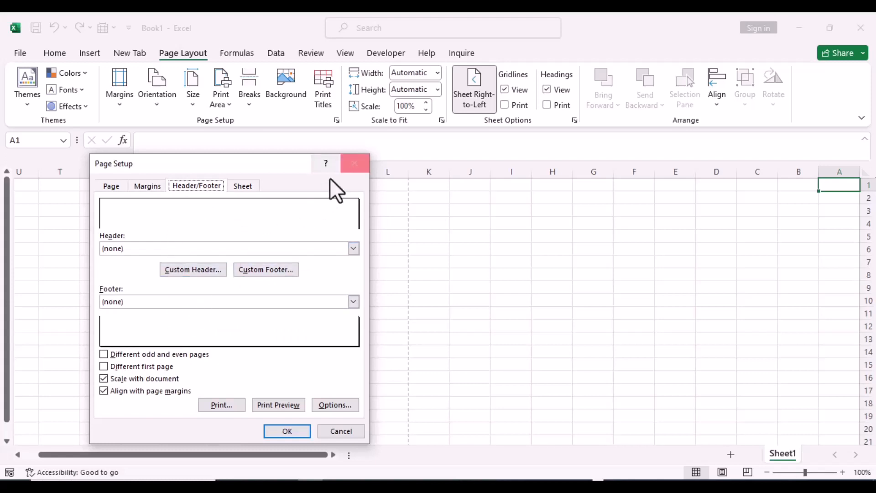
pyautogui.click(354, 165)
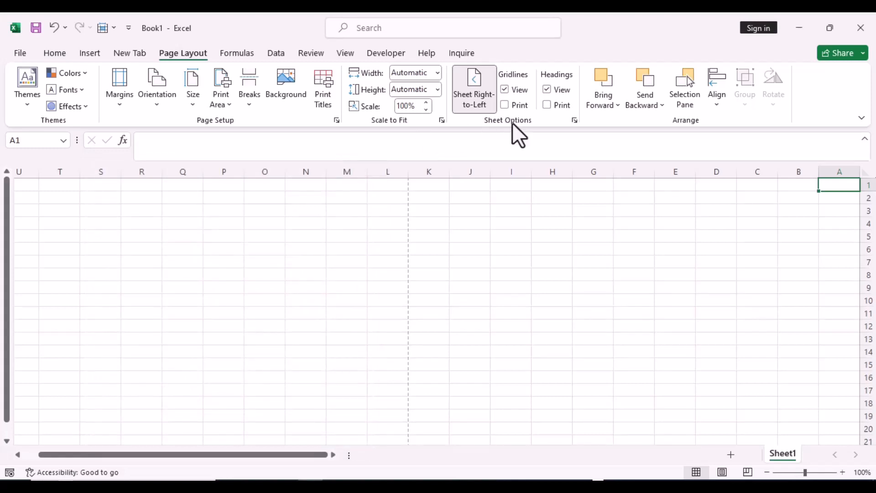
# Toggle the sheet direction between right-to-left and left-to-right, leaving the sheet left-to-right.
pyautogui.click(480, 103)
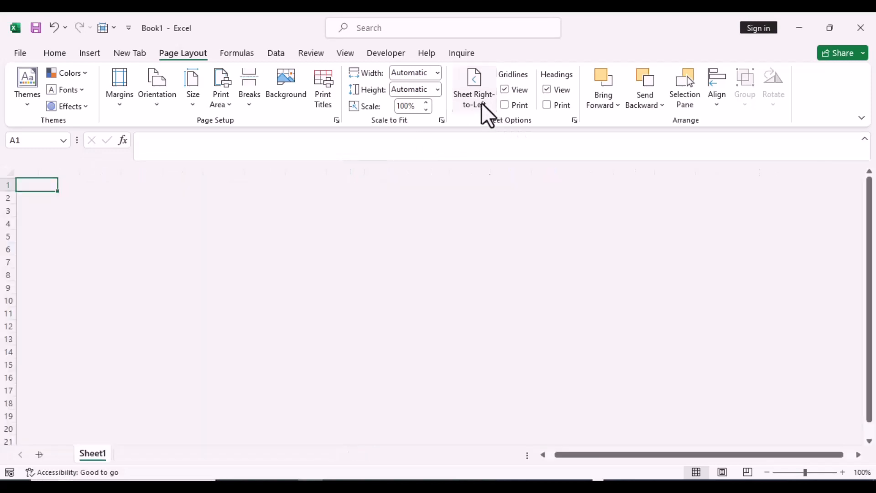
pyautogui.click(481, 103)
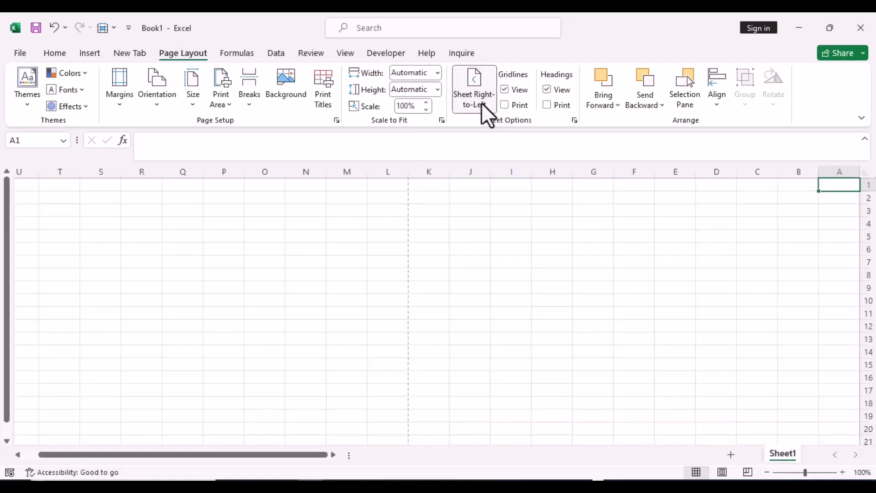
pyautogui.click(480, 102)
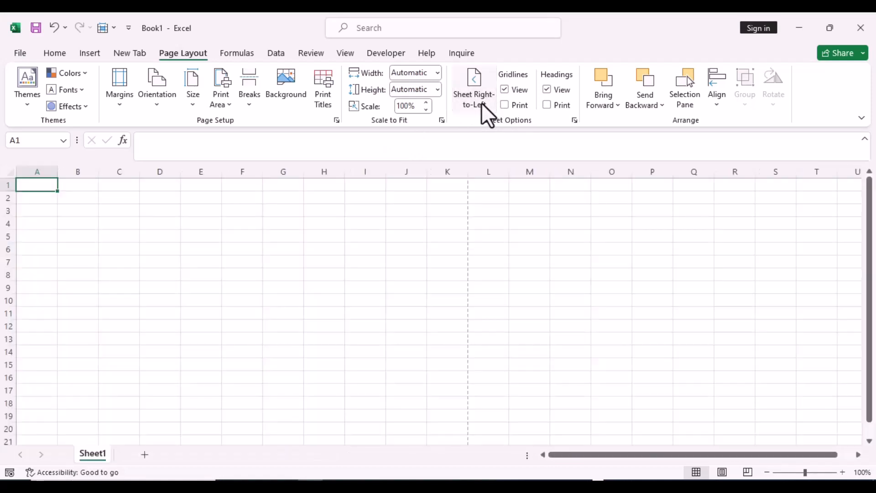
# Hide and redisplay the worksheet gridlines several times, leaving them shown on the sheet.
pyautogui.click(504, 90)
pyautogui.click(505, 90)
pyautogui.click(502, 90)
pyautogui.click(502, 91)
pyautogui.click(502, 90)
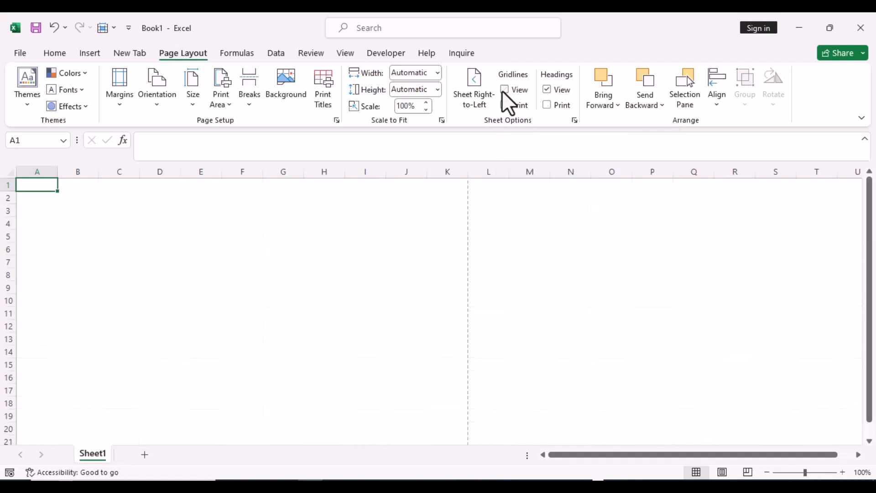
pyautogui.click(502, 90)
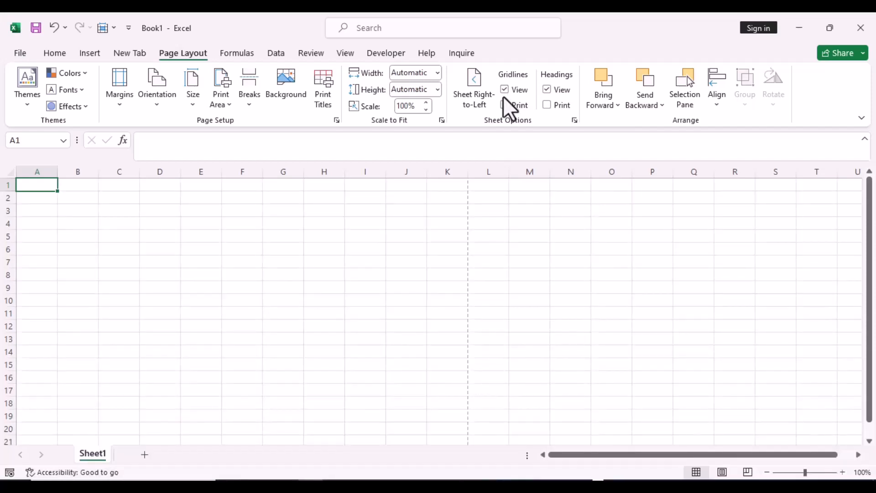
pyautogui.click(505, 106)
# Hide and redisplay the row and column headings, and turn on printing of the headings.
pyautogui.click(547, 89)
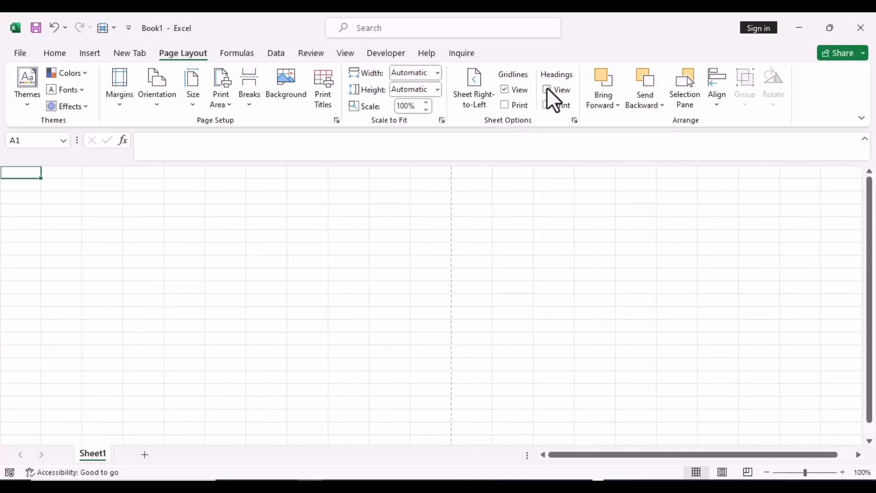
pyautogui.click(547, 89)
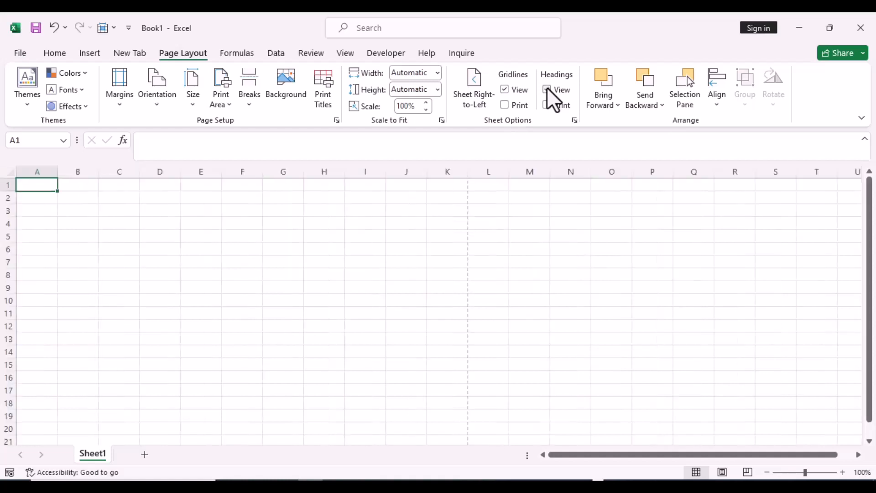
pyautogui.click(547, 89)
pyautogui.click(547, 89)
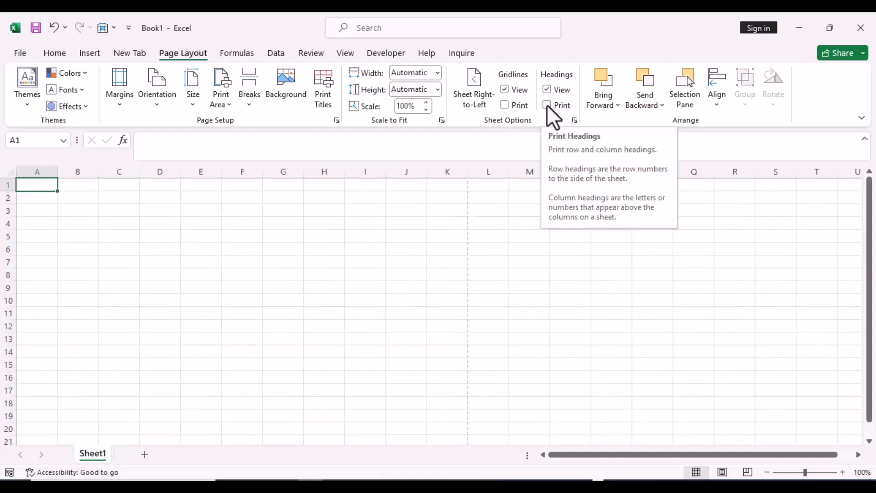
pyautogui.click(547, 106)
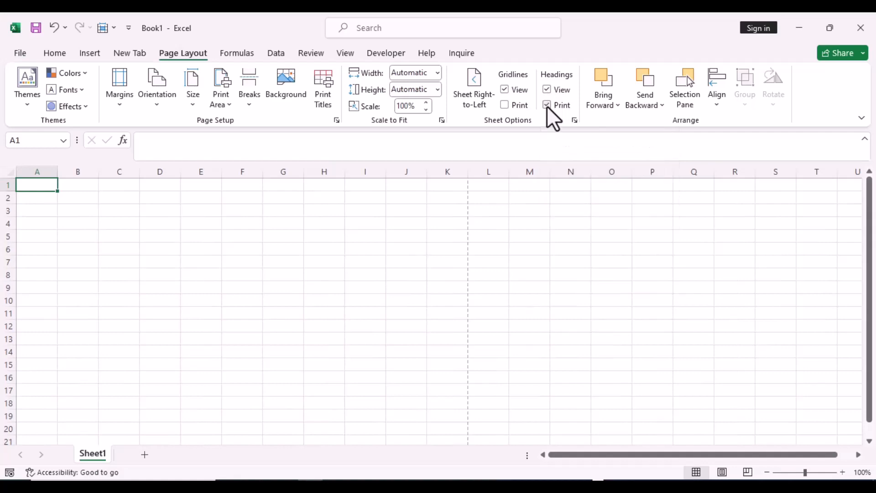